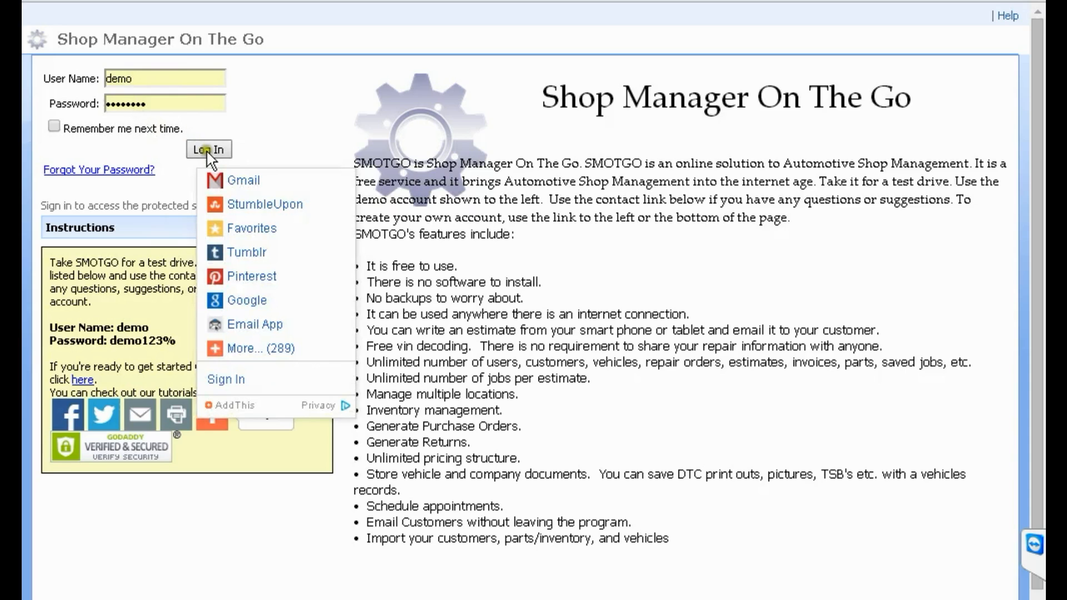
Step: Log in with the prefilled demo account and open the appointments calendar
click(208, 150)
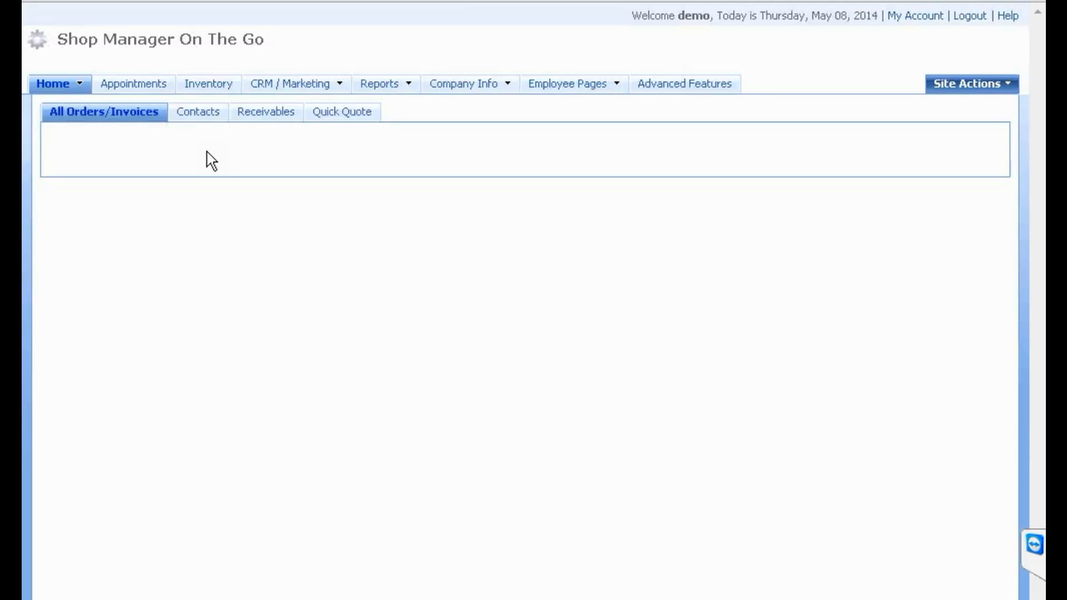
click(208, 151)
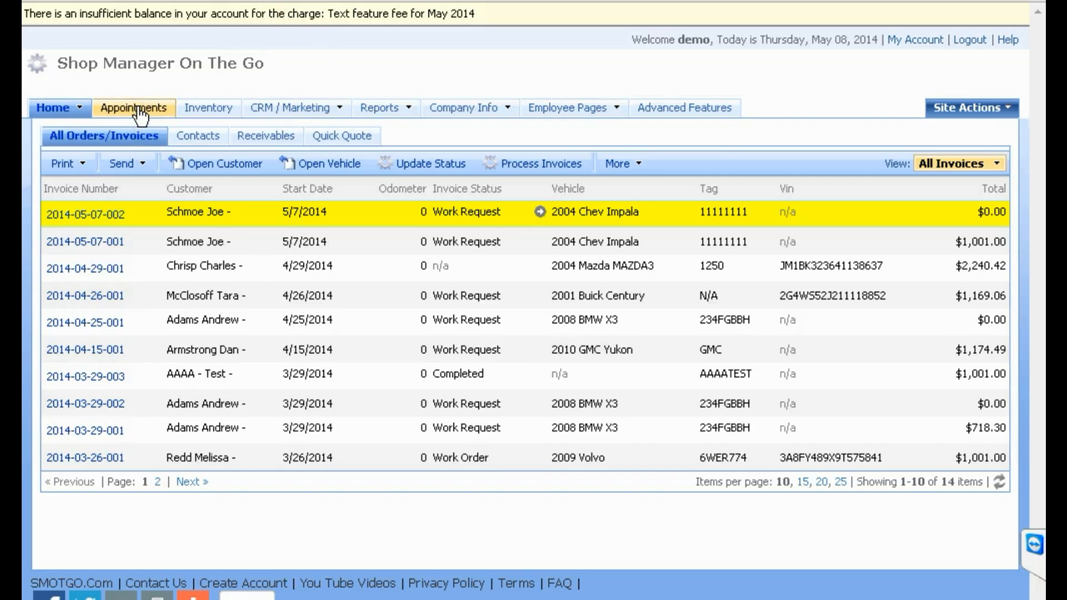
click(138, 109)
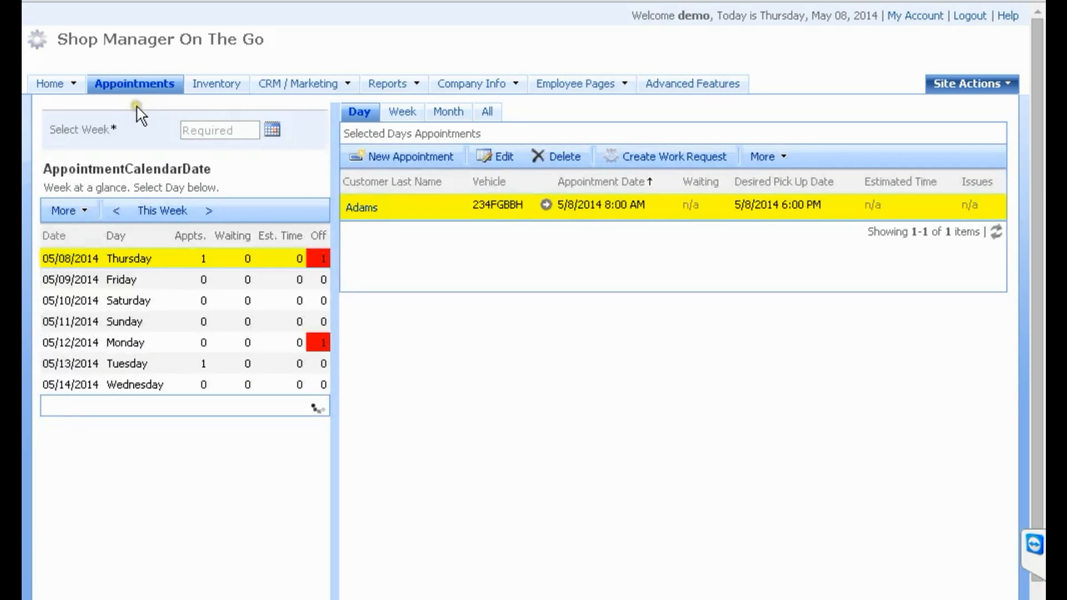
Step: Review the selected day's appointments and employee time off
click(430, 223)
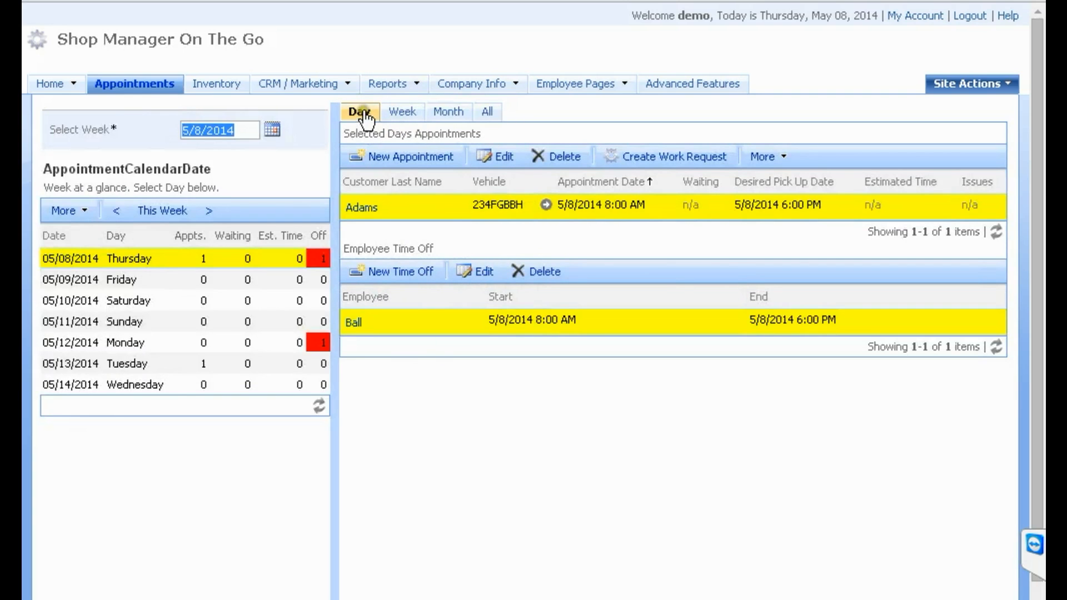
click(595, 206)
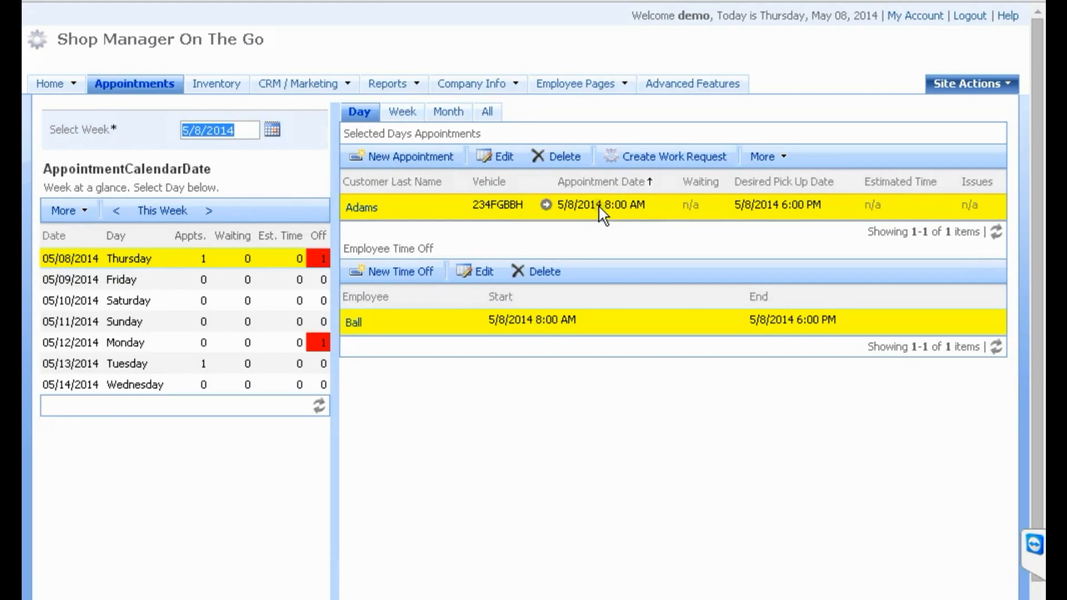
click(605, 318)
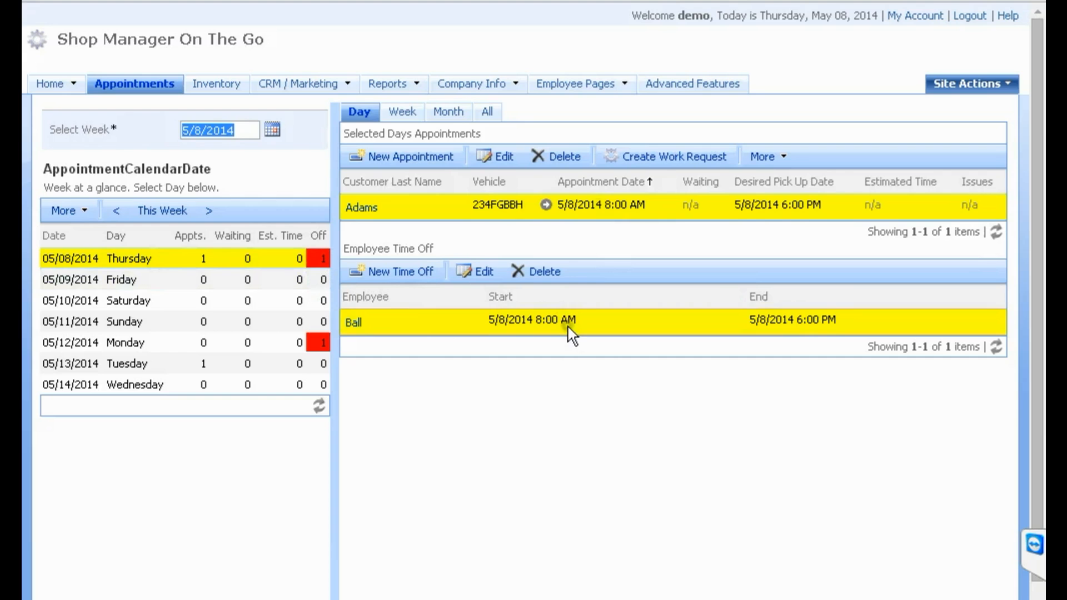
Step: Show appointments and employee time off by week, browsing to the following week and back through earlier weeks
click(403, 112)
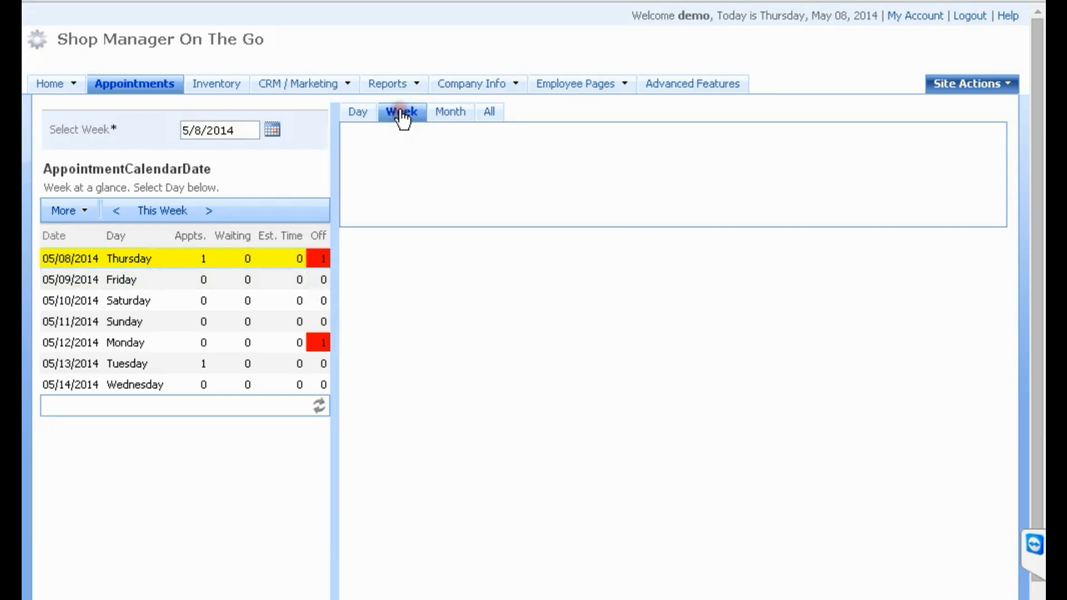
click(599, 242)
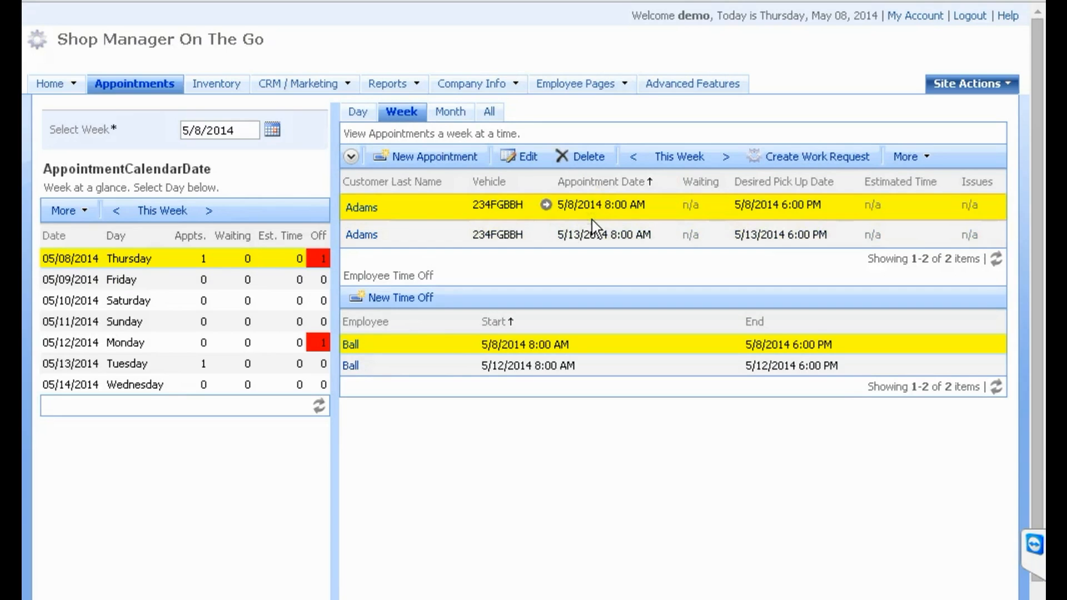
click(532, 372)
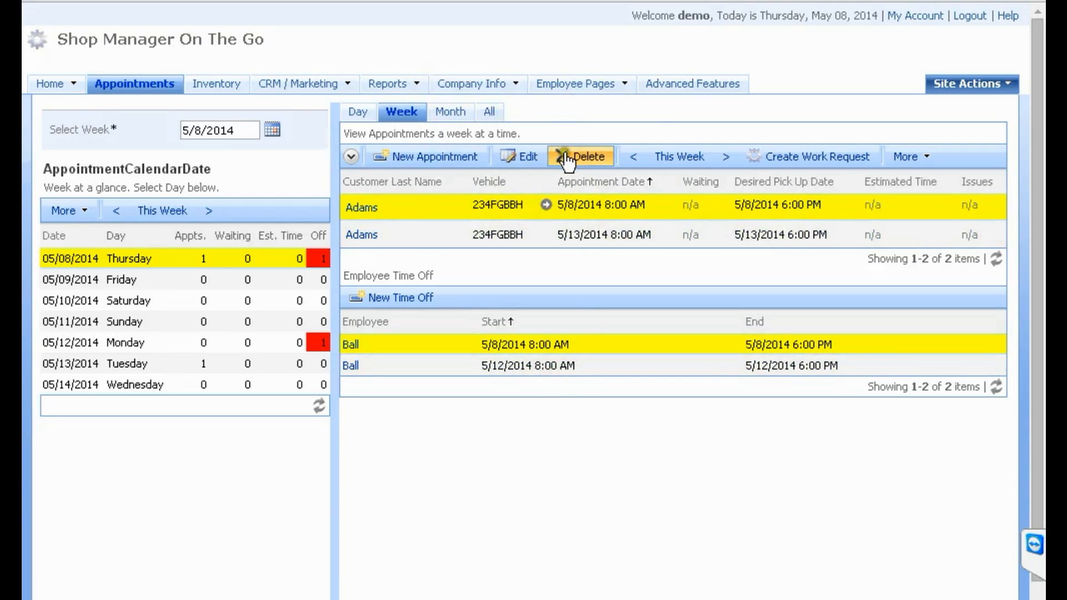
click(714, 157)
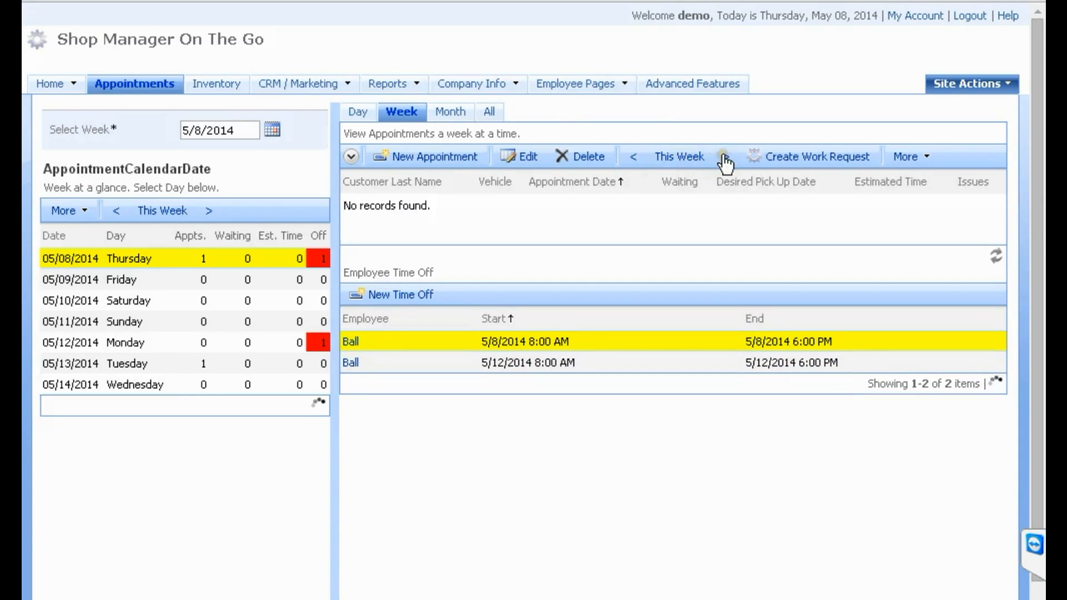
click(635, 158)
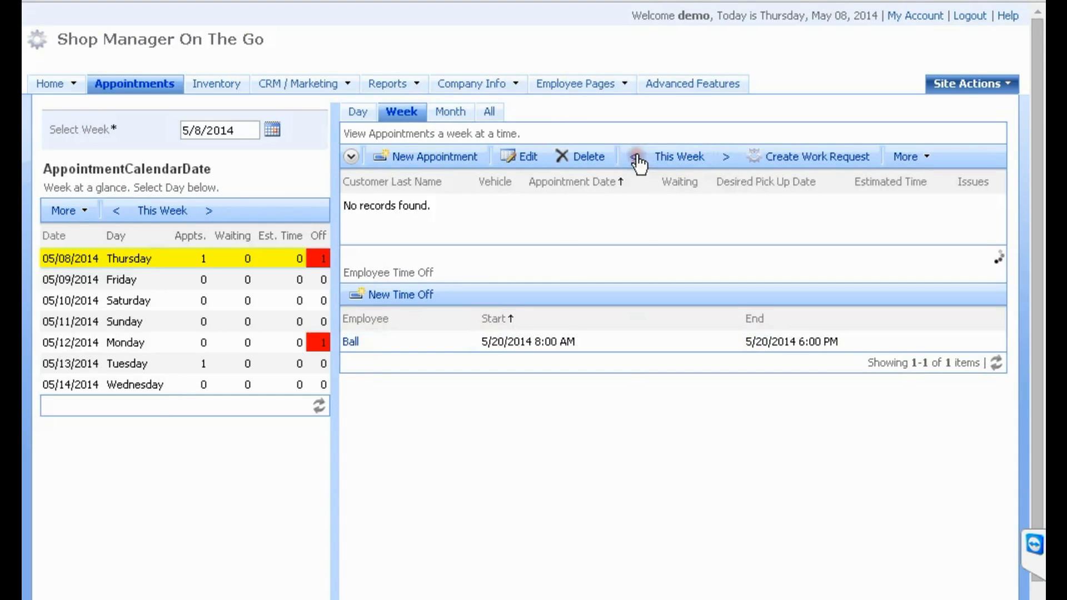
click(636, 158)
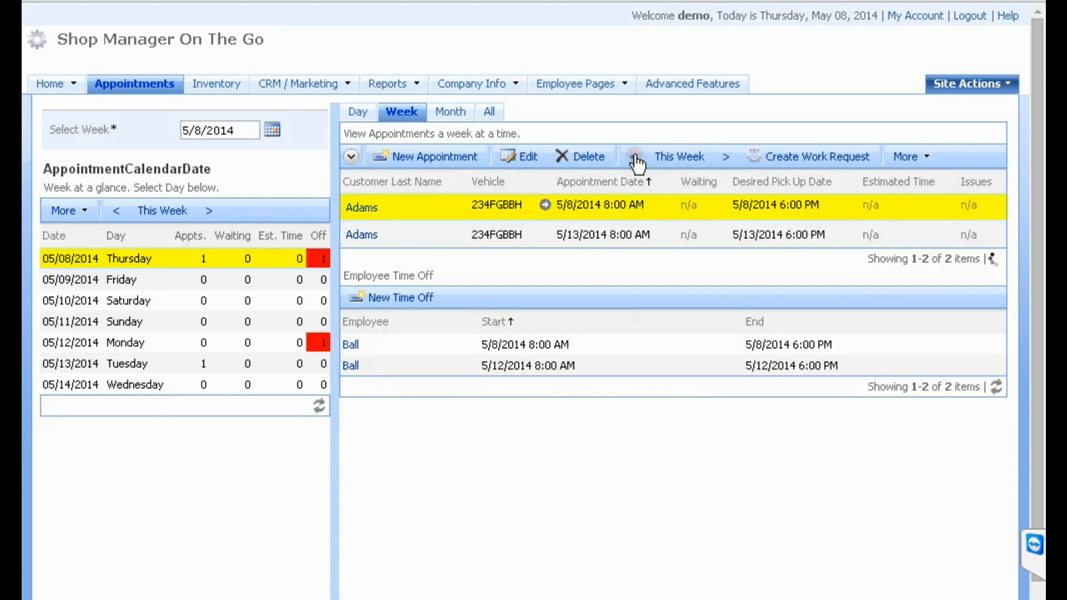
click(635, 158)
click(635, 158)
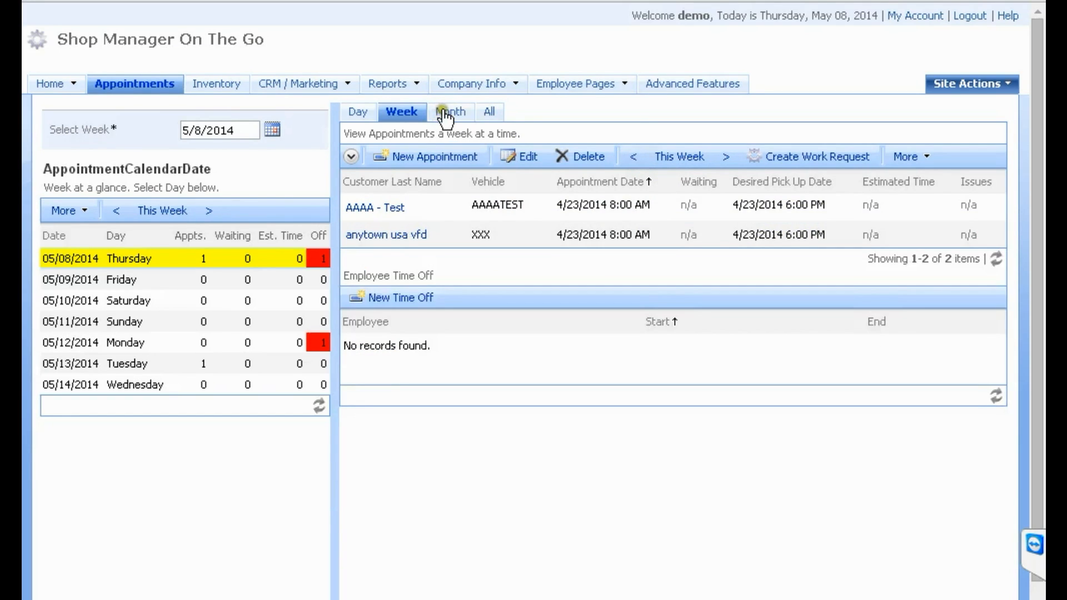
Step: Show appointments by month, browse the following and preceding months, and return to the current month
click(446, 114)
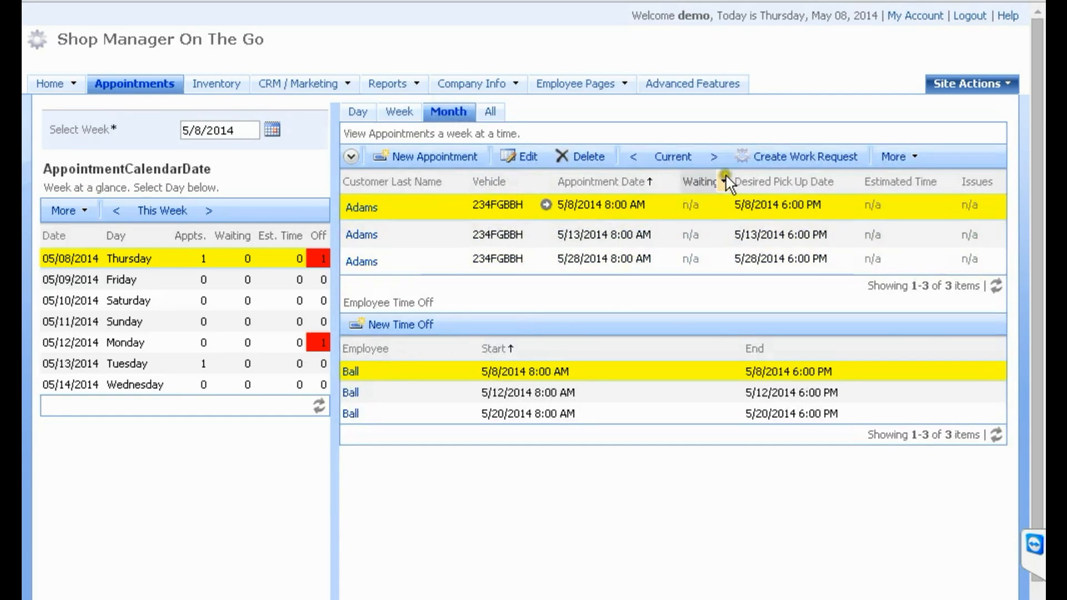
click(713, 157)
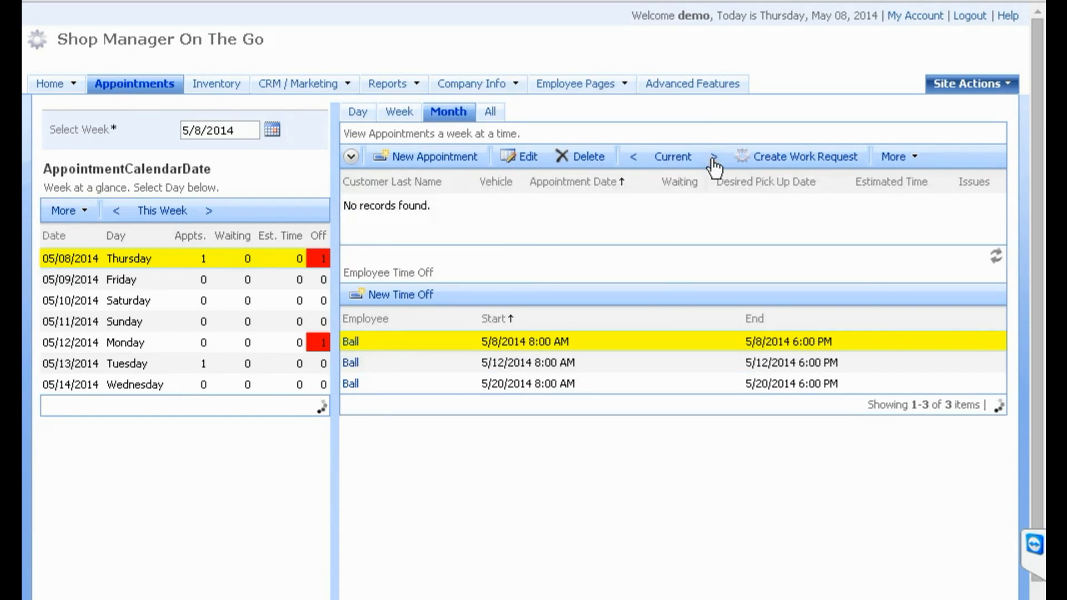
click(713, 159)
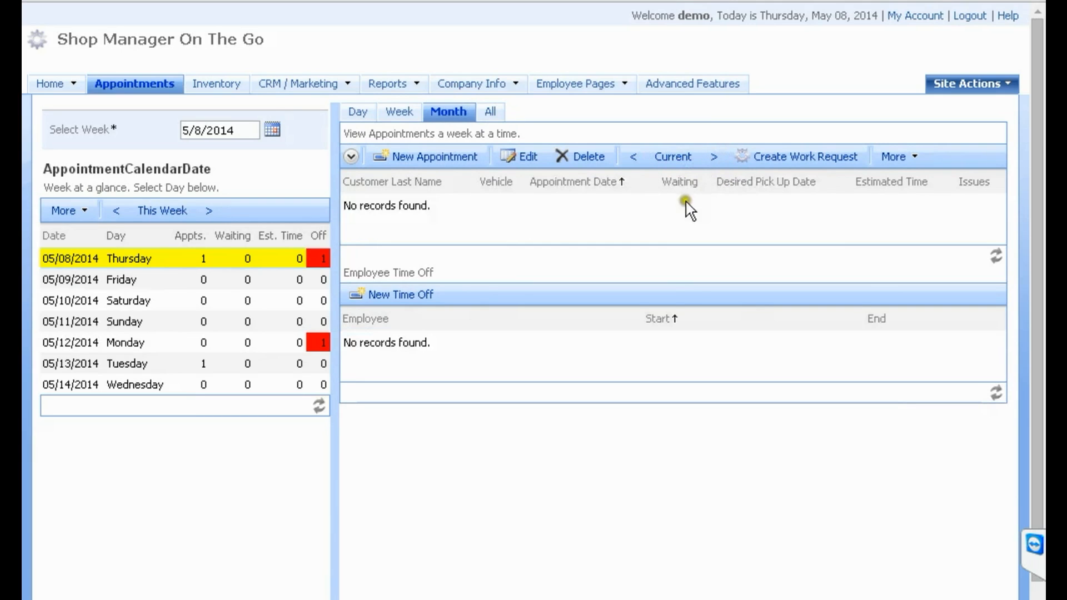
click(633, 157)
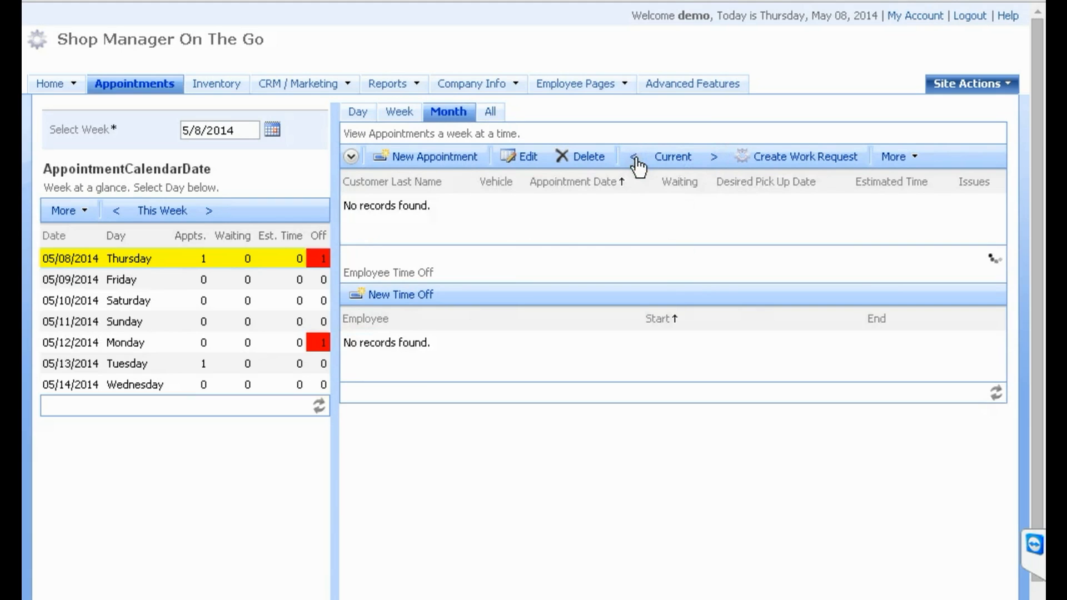
click(634, 158)
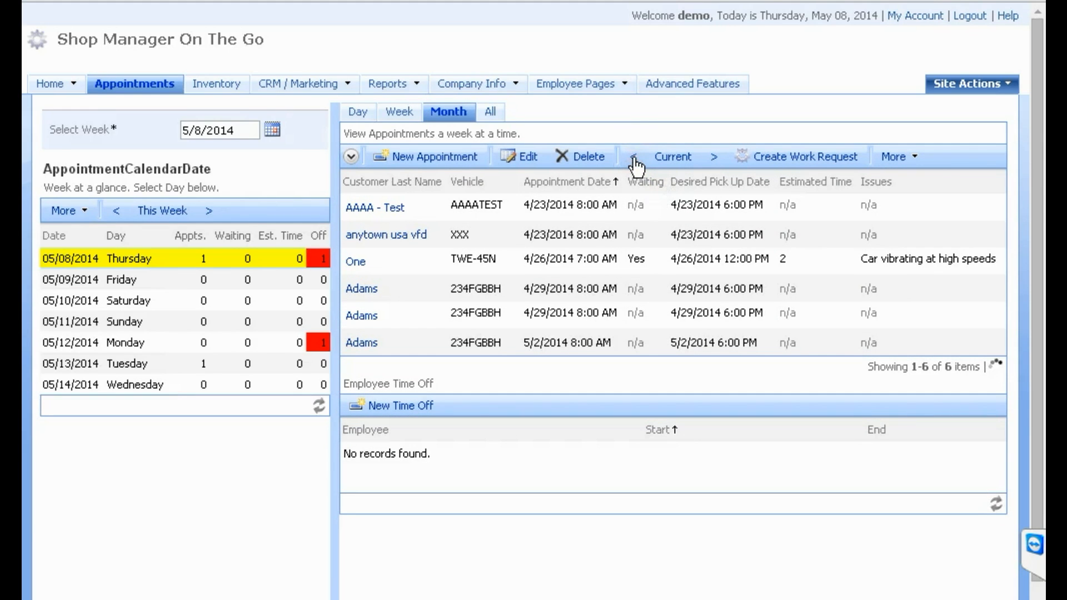
click(679, 159)
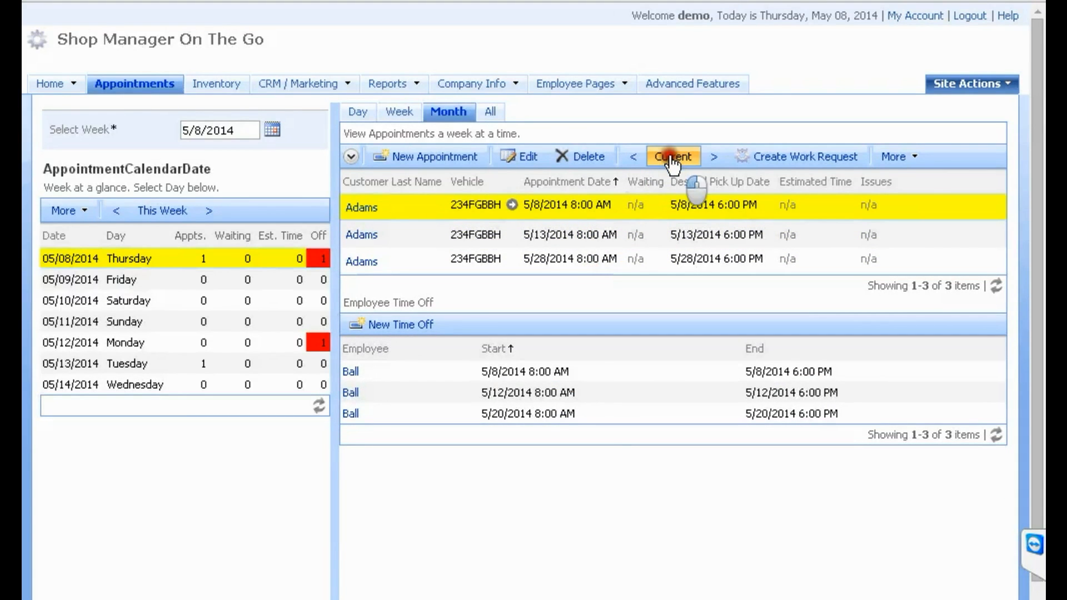
Step: Browse appointments in earlier and later months, return to the current month and review the additional actions for the selected appointment
click(627, 158)
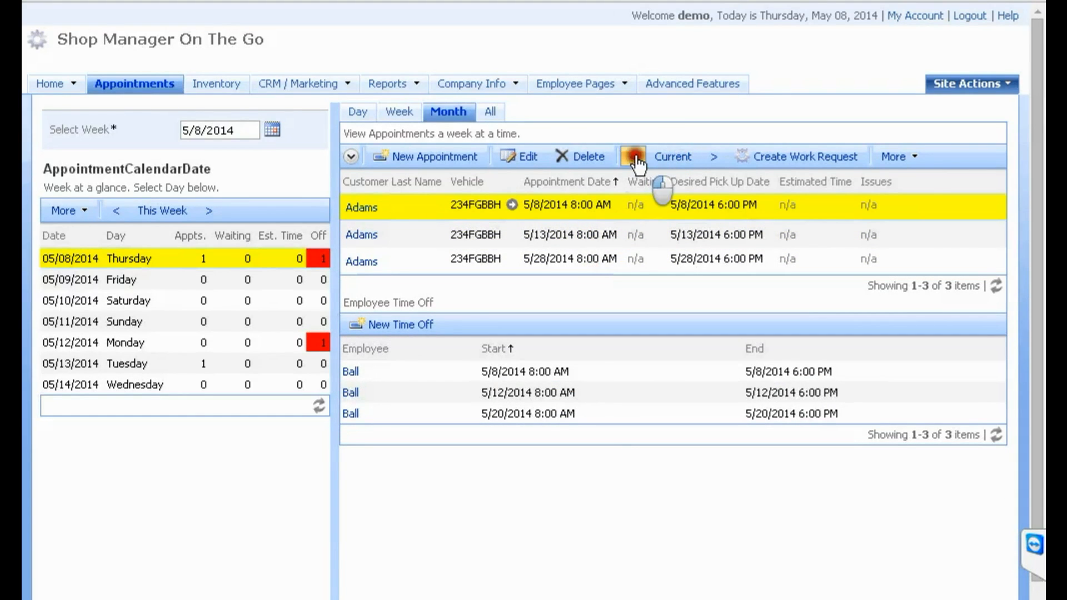
click(636, 161)
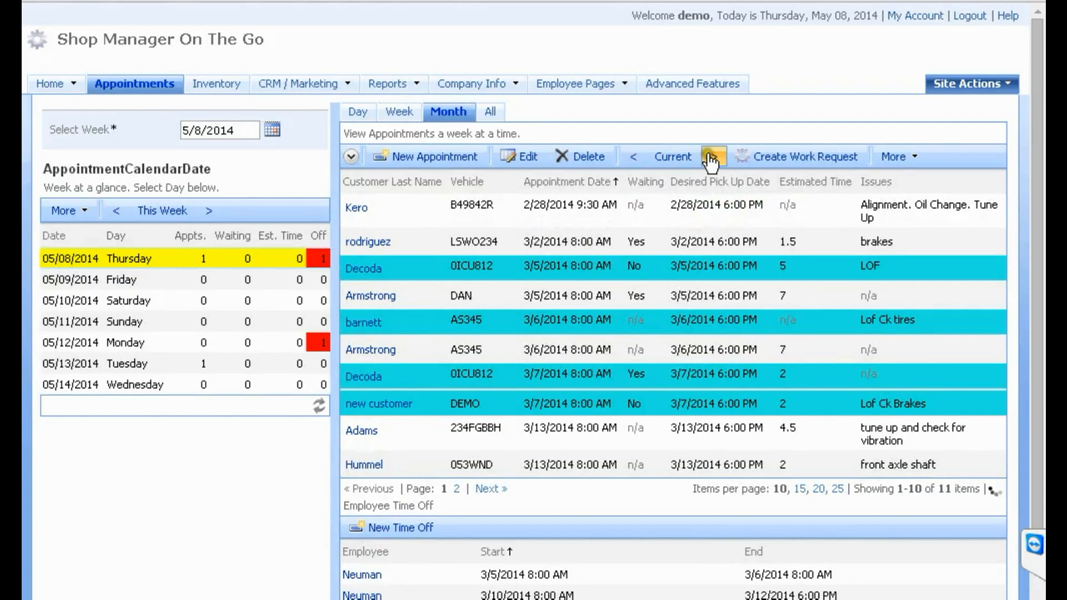
click(714, 160)
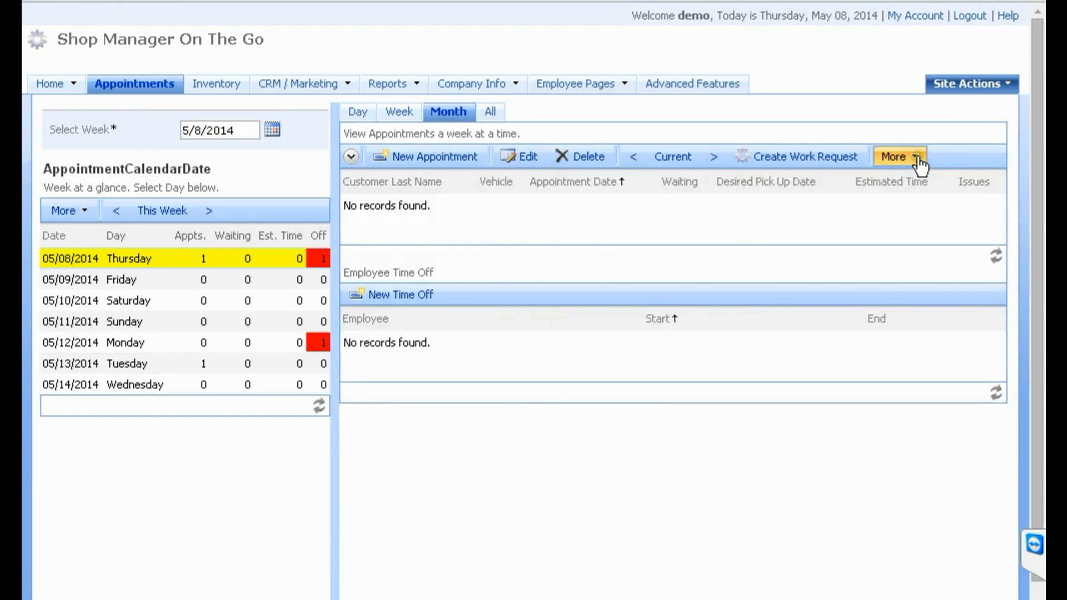
click(674, 162)
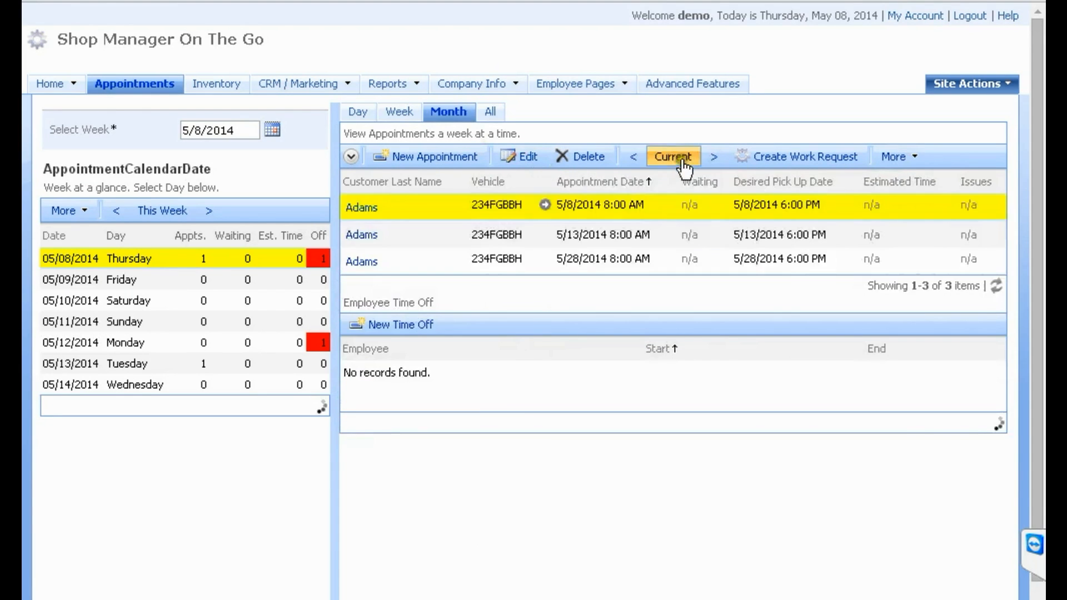
click(905, 158)
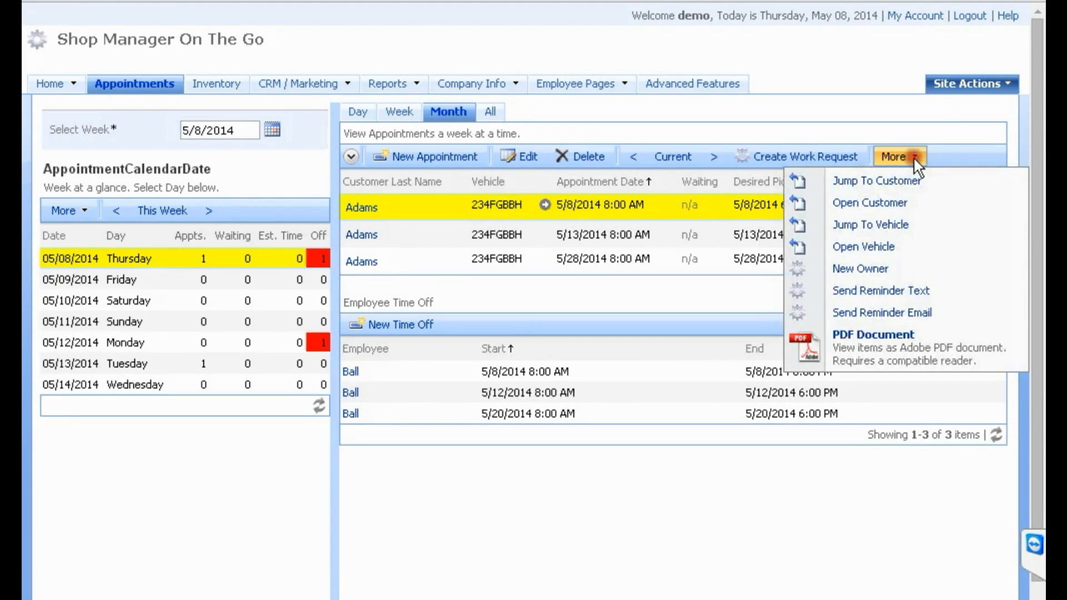
click(893, 353)
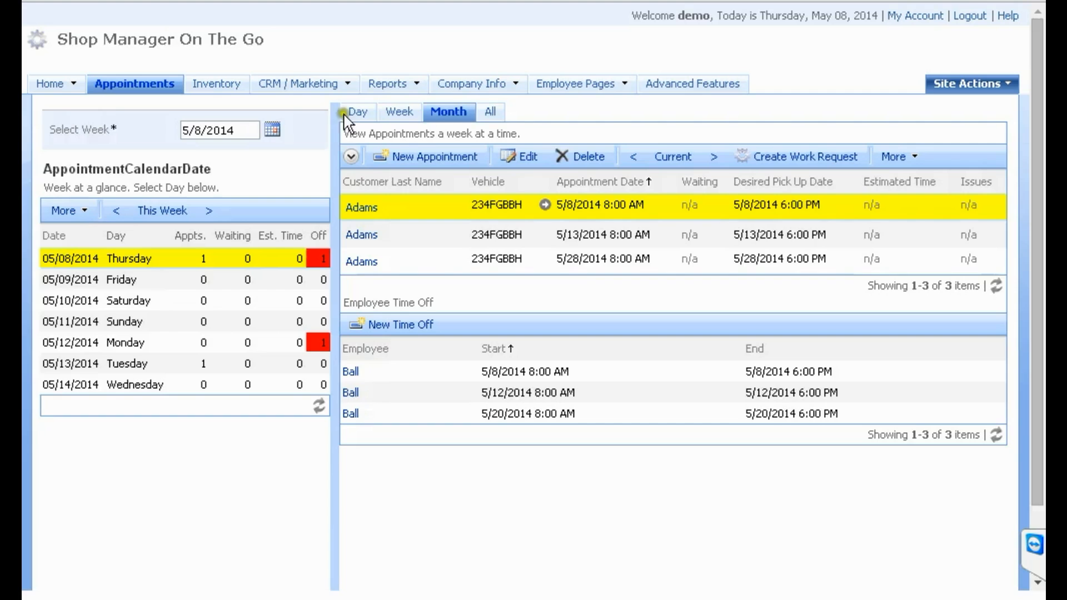
Step: Show all appointments and filter them to the appointment date 2/26/2013
click(486, 114)
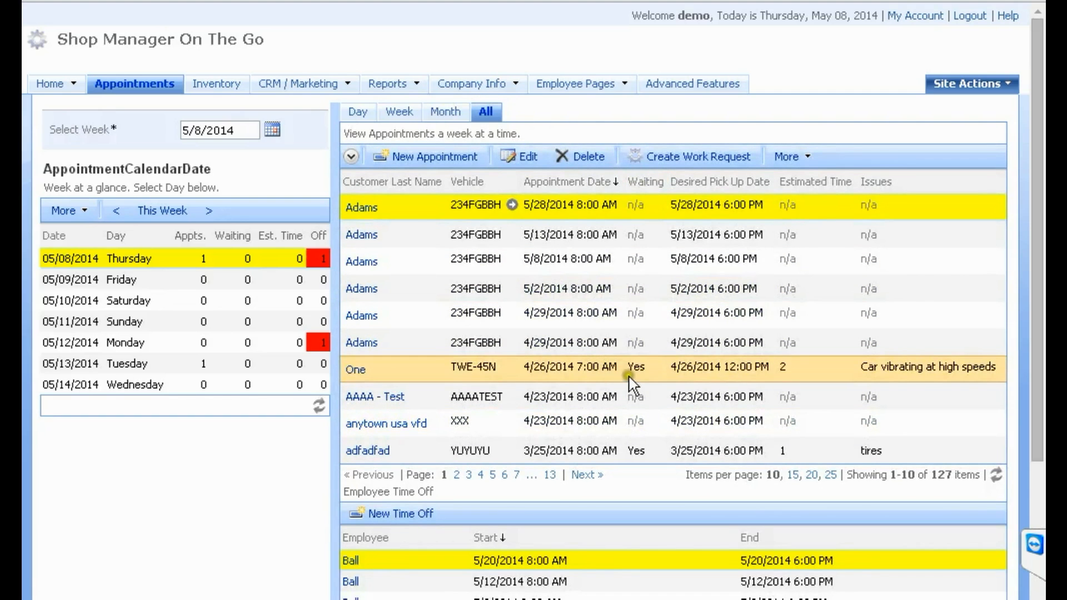
click(617, 184)
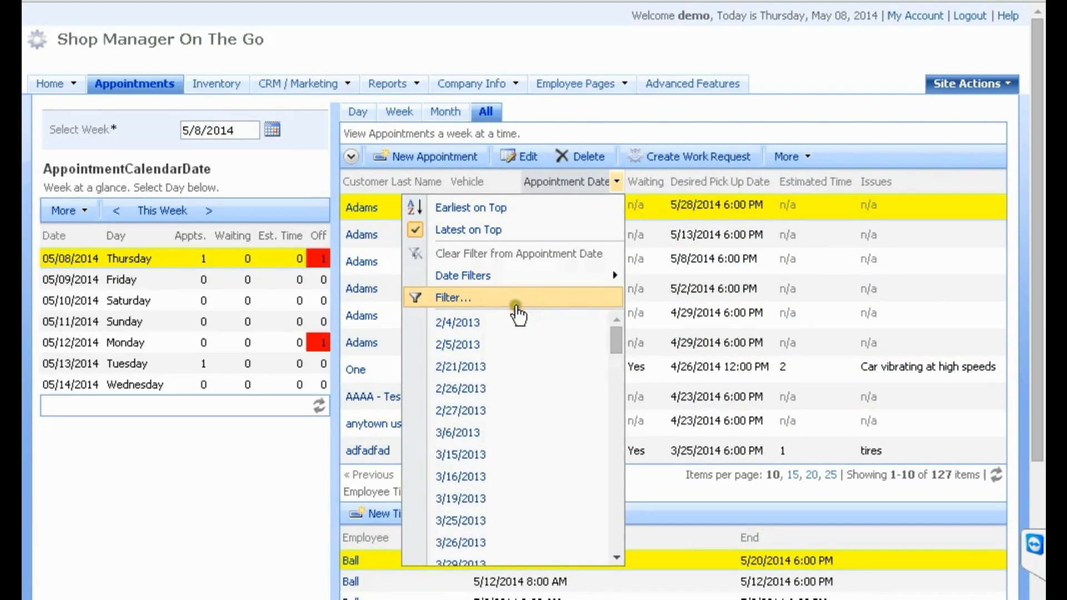
click(495, 388)
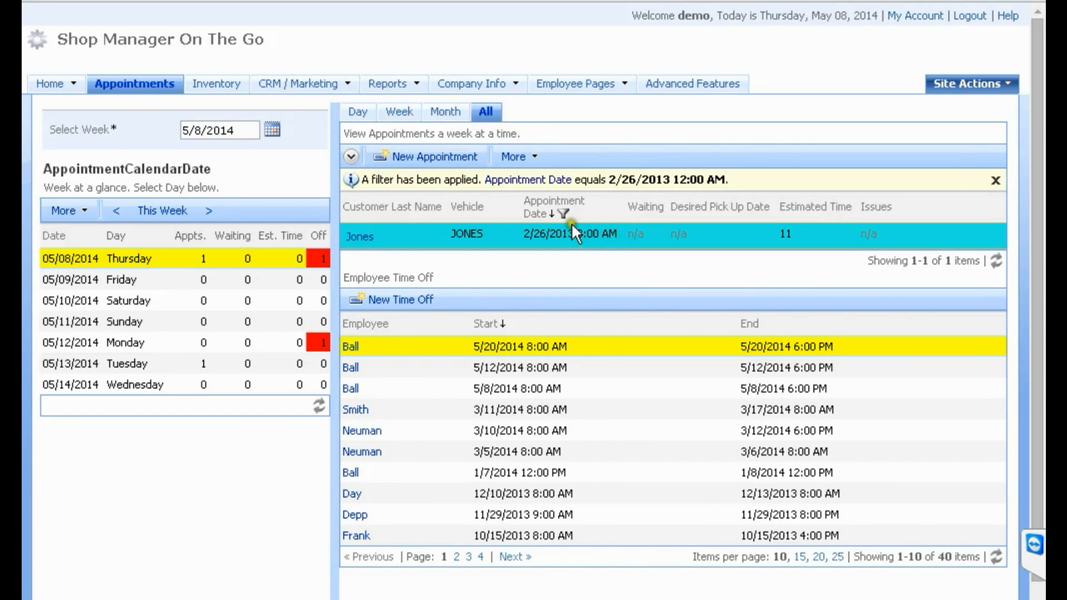
Step: Return to the list of all invoices and open the first work request, for the 2004 Chev Impala with a $0.00 total
click(53, 84)
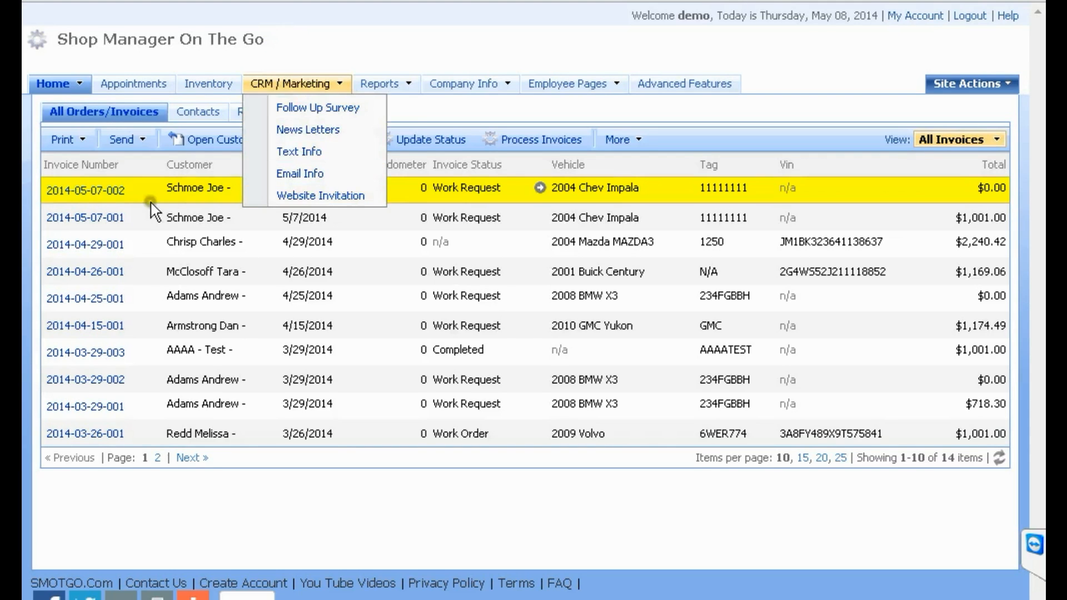
click(229, 194)
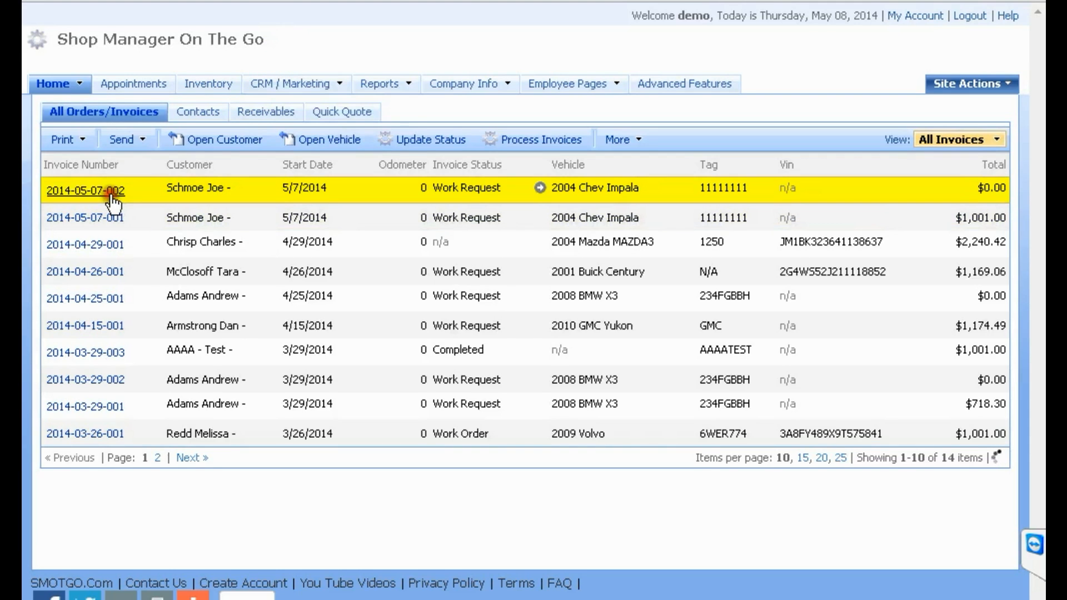
click(86, 190)
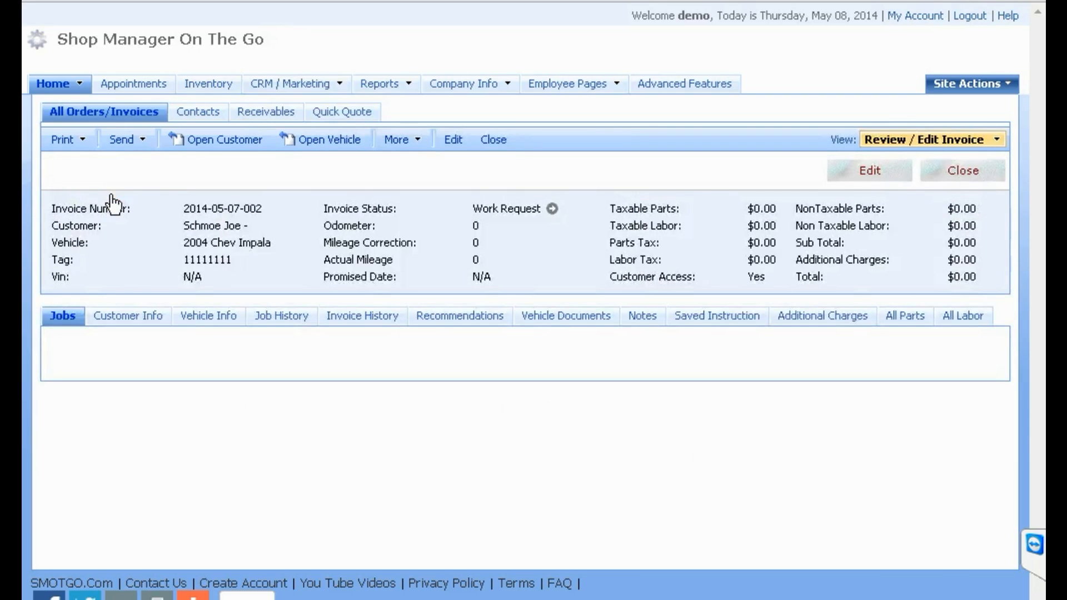
Step: Add a new part to the Ck For Service job with part number eeeeee and description eeeeee
scroll(113, 205, down, 3)
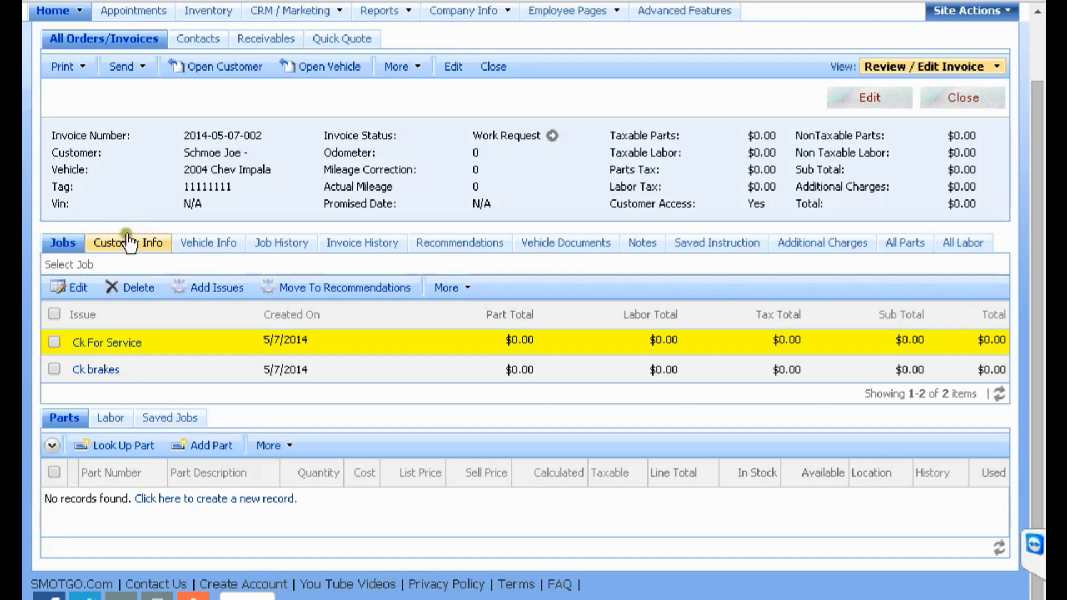
click(191, 447)
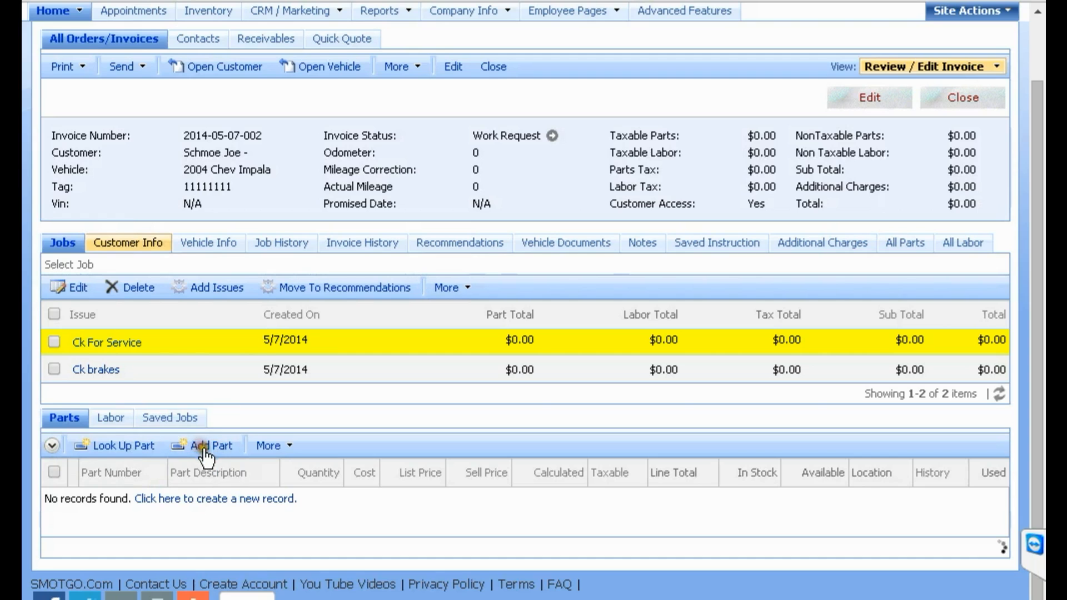
click(115, 509)
text(eeeeee)
click(194, 499)
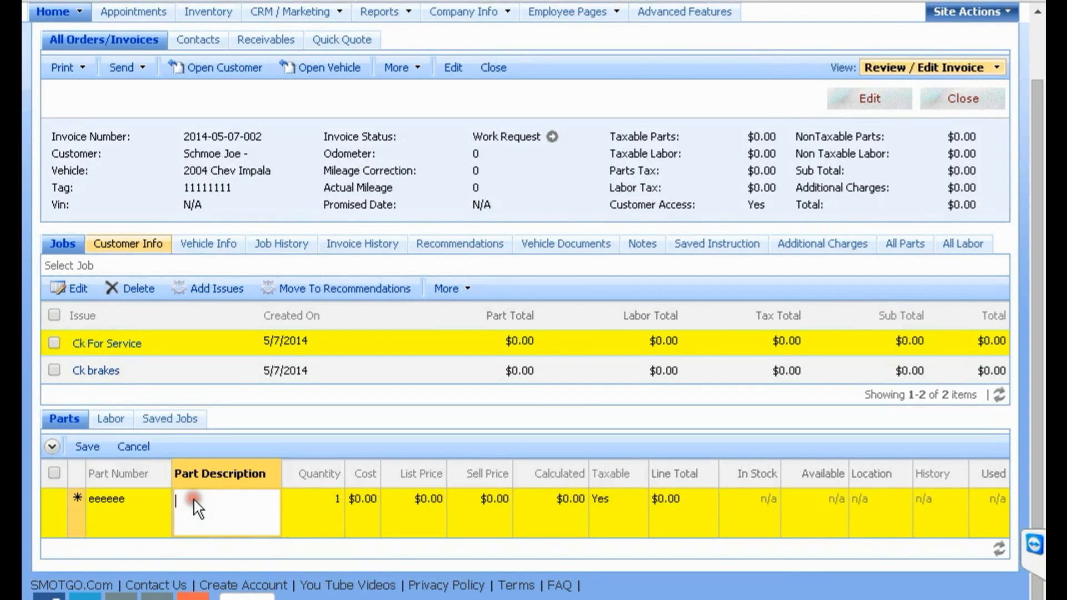
text(eeeeee)
Step: Set the part's cost to $2.00, list price to $4.00, sell price to $5.00 and calculated price to $6.00, and save it
click(378, 498)
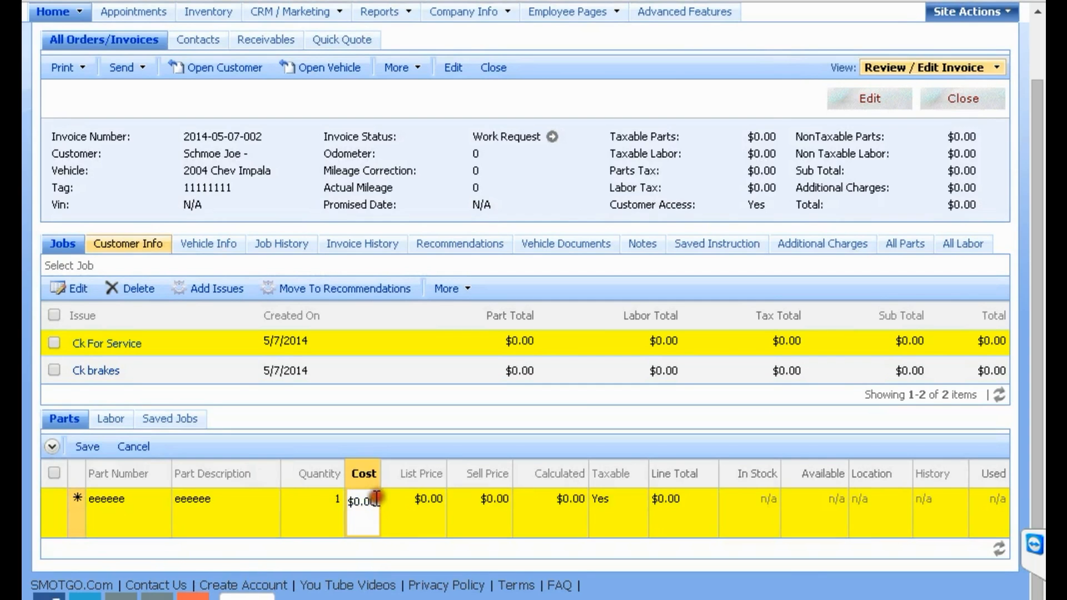
text(2)
key(Tab)
text(4)
key(Tab)
text(5)
key(Tab)
text(6)
key(Tab)
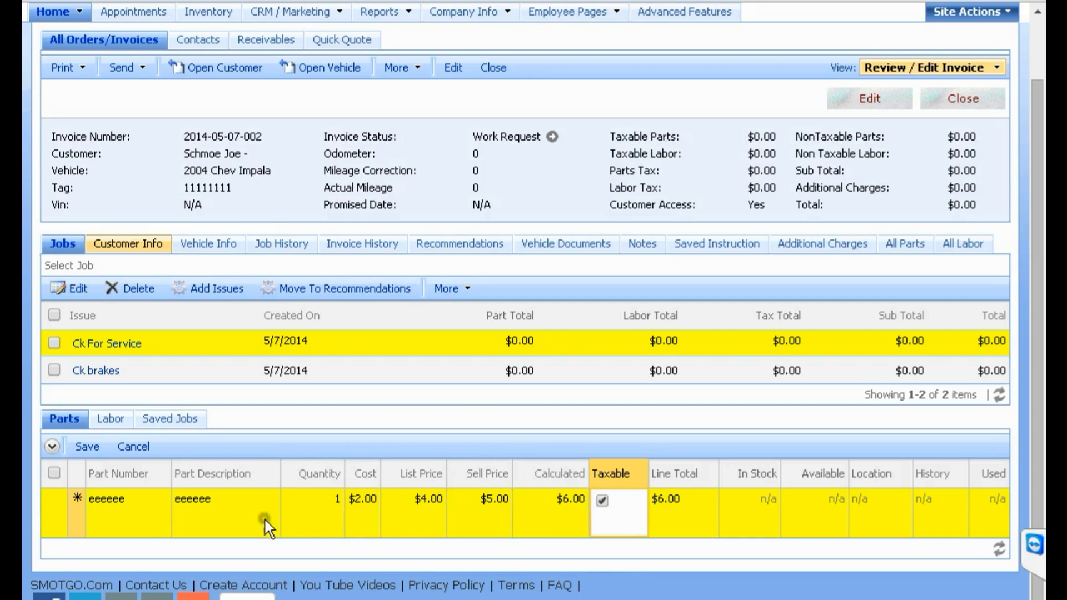
click(87, 446)
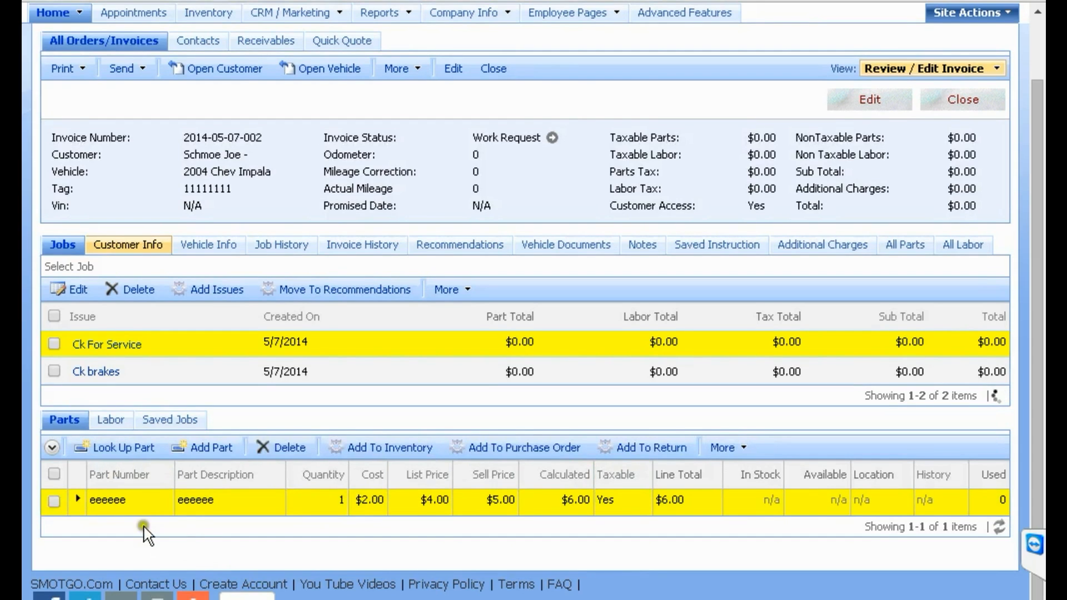
Step: Add a second part to the Ck For Service job with part number 2222 and description 22
click(206, 452)
text(22)
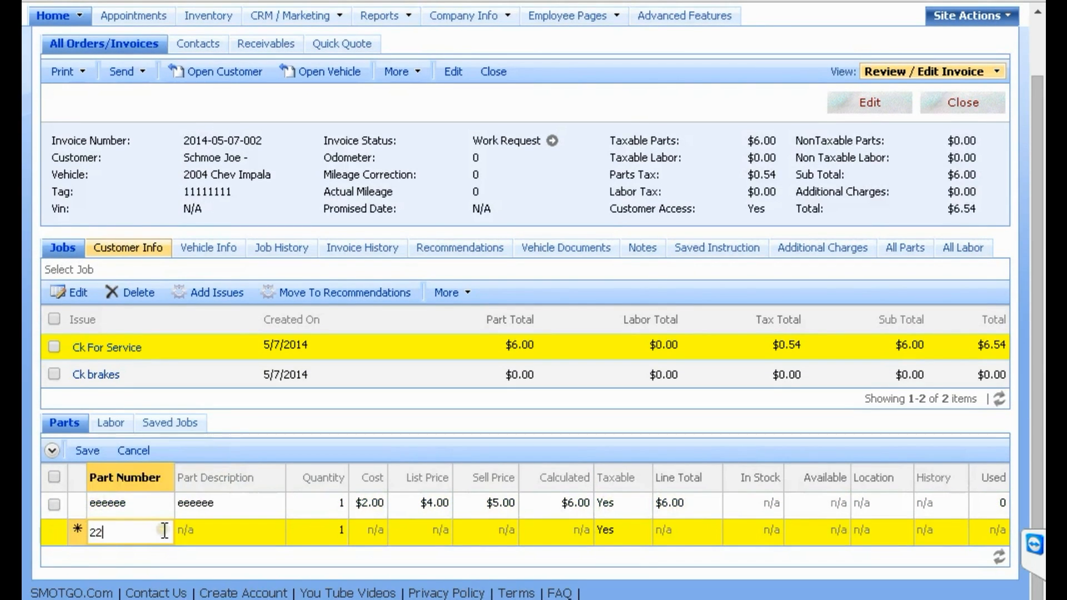
text(22)
click(195, 531)
text(22)
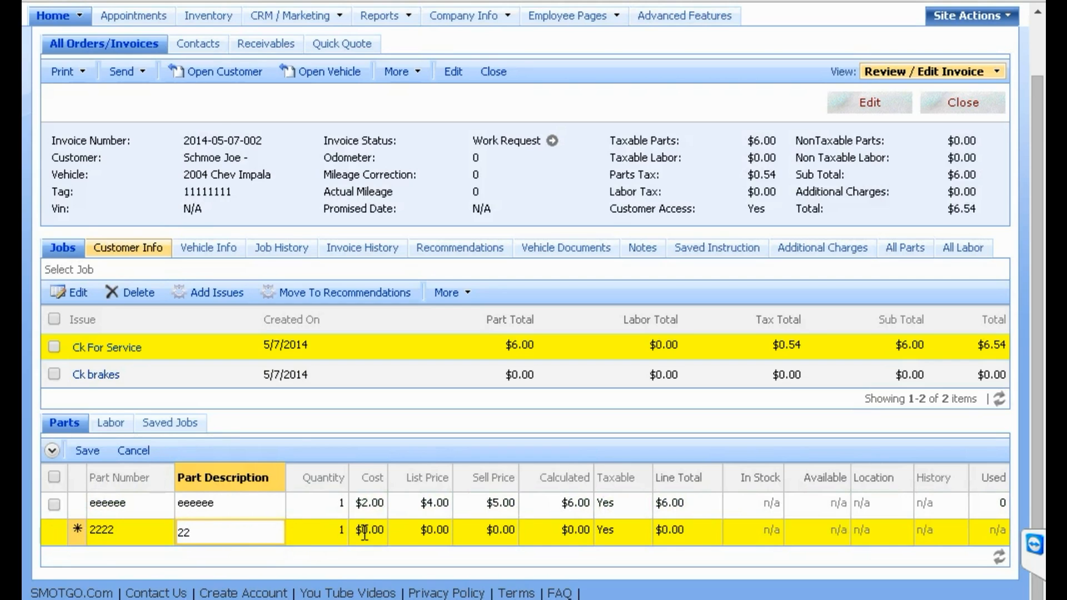
Step: Set part 2222's cost to $2.00, list price to $3.00 and sell price to $4.00, and save it
key(Tab)
key(Tab)
text(2)
key(Tab)
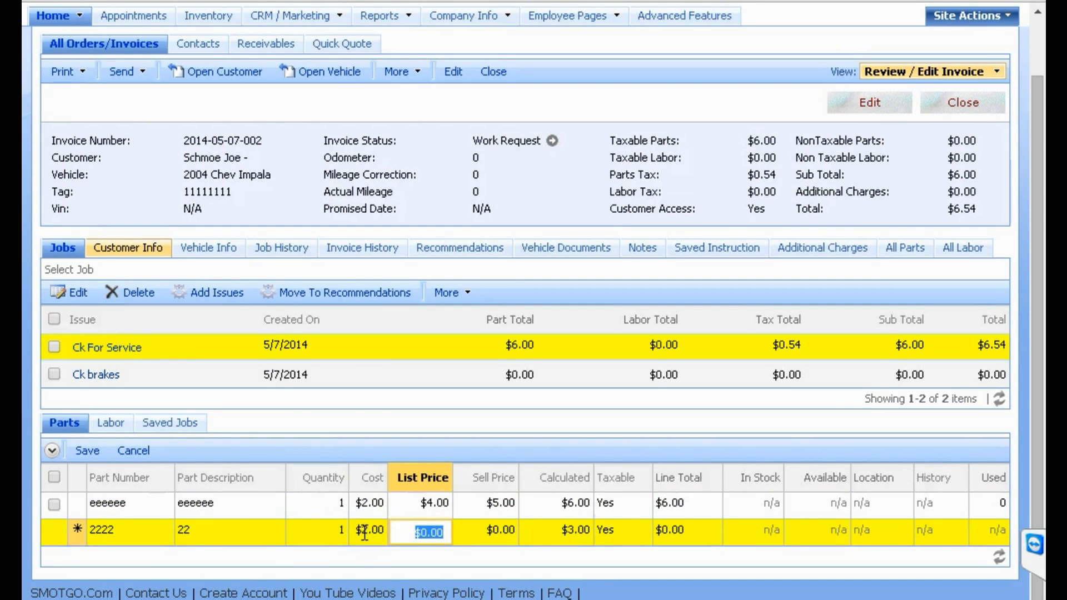
text(3)
key(Tab)
text(4)
key(Tab)
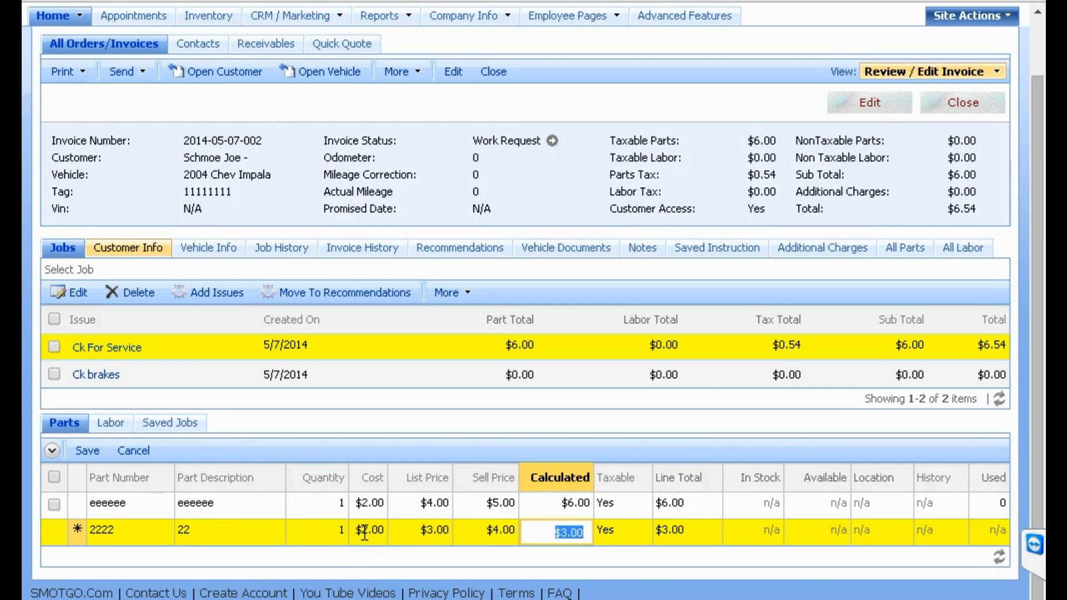
click(89, 451)
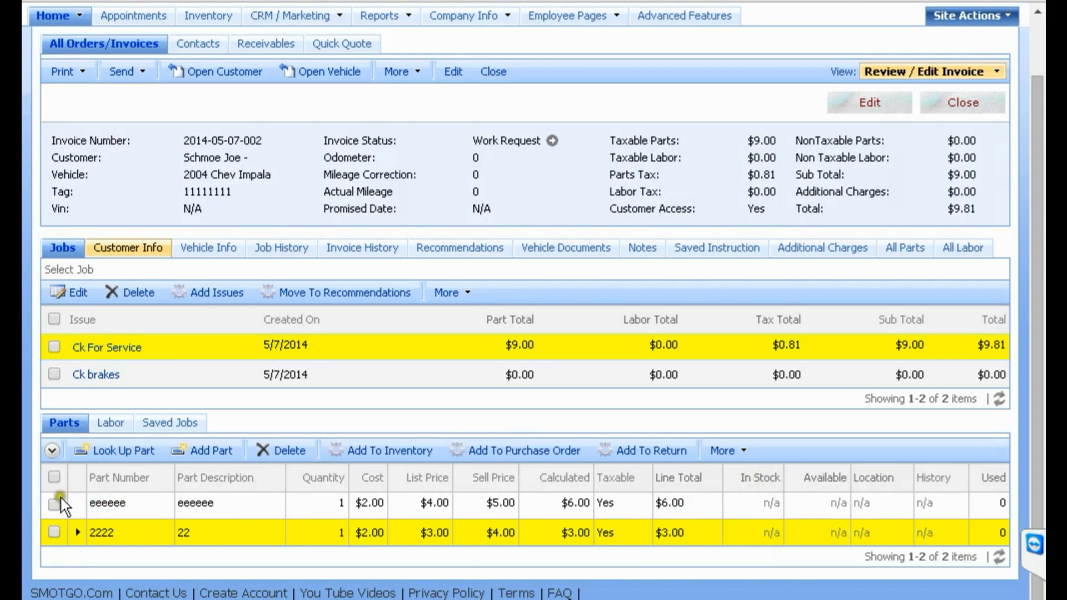
Step: Select all parts of the job and add them to the KOI oil filter purchase order dated 2/11/2014
click(53, 476)
click(489, 451)
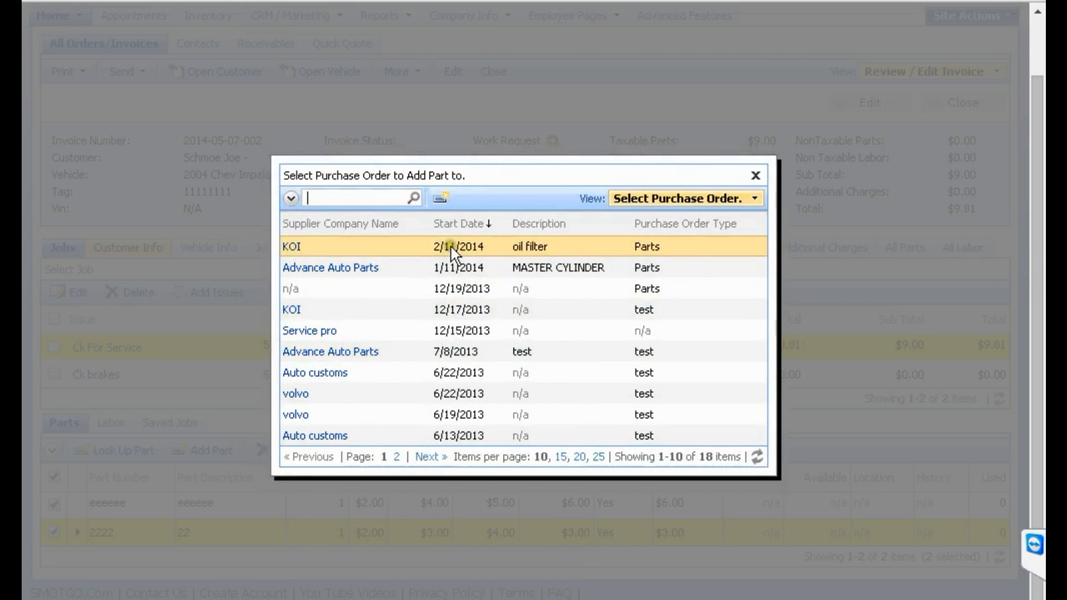
click(451, 246)
click(561, 360)
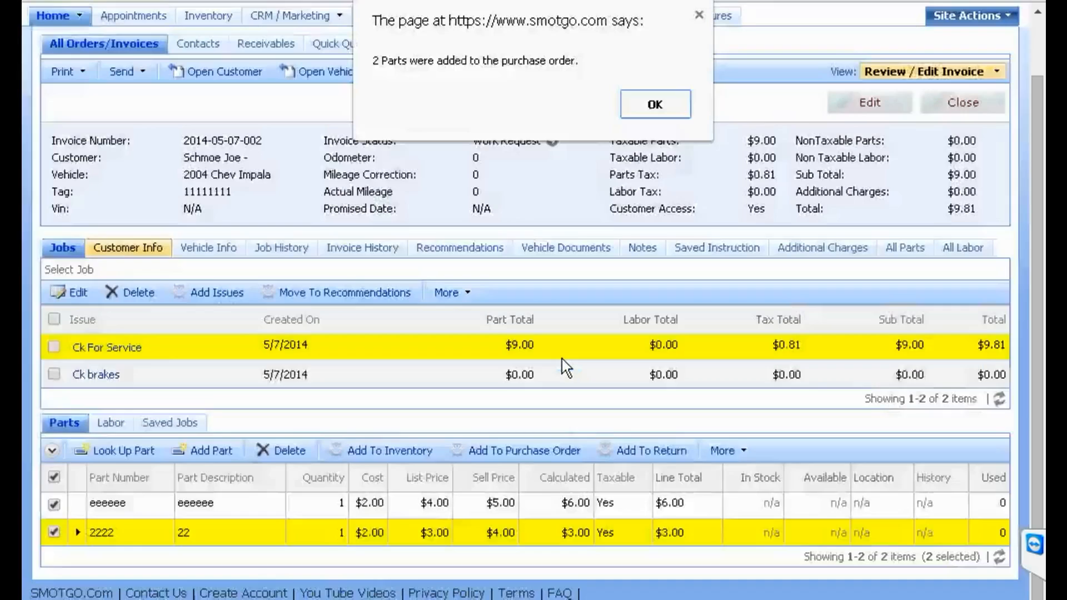
click(670, 106)
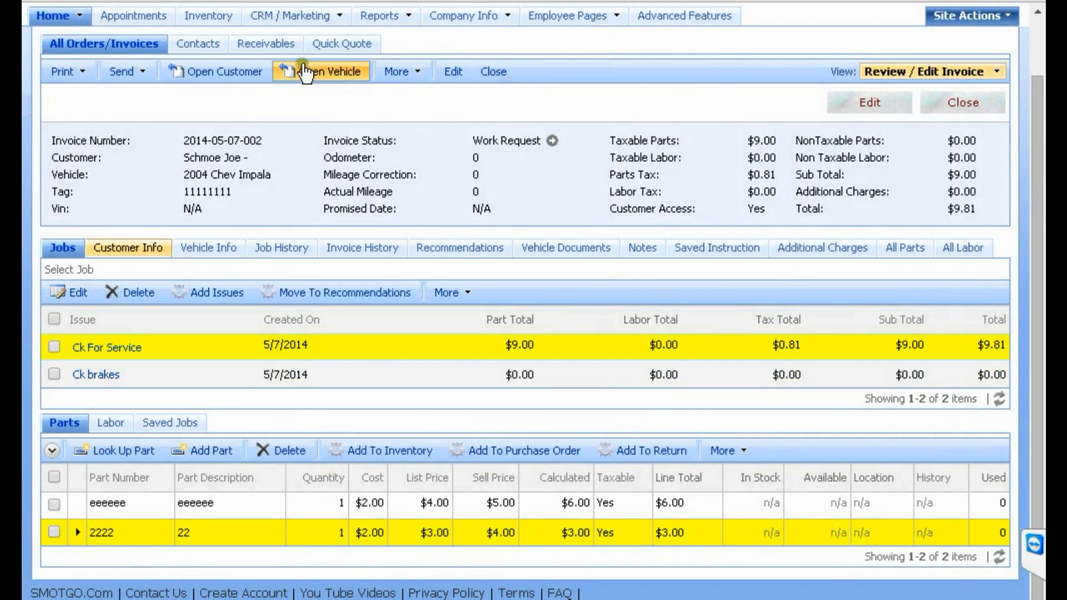
Step: Open the list of active purchase orders in the inventory
scroll(300, 71, up, 2)
click(205, 86)
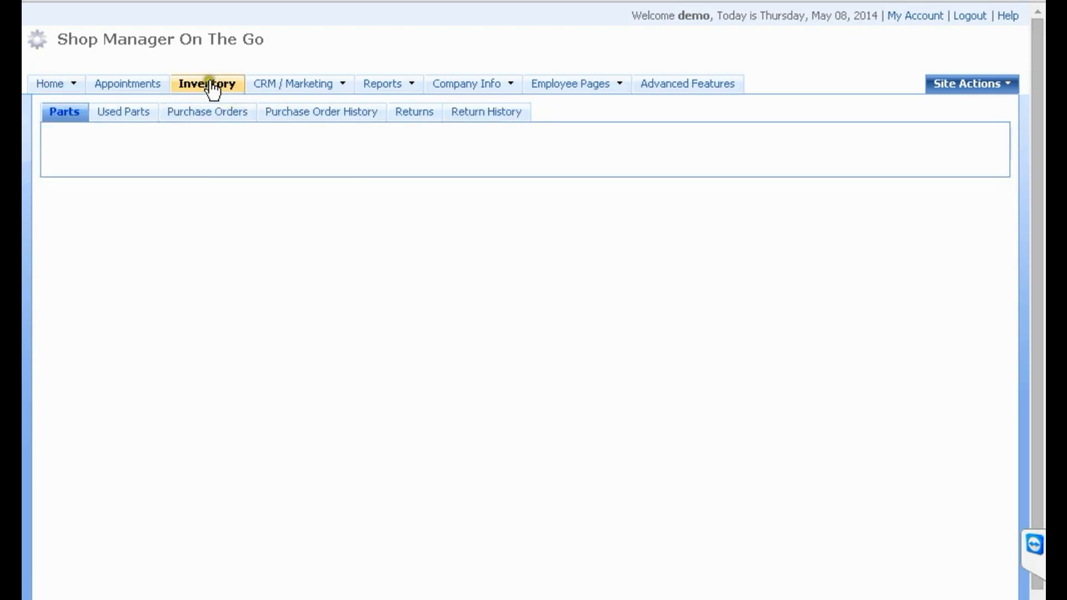
click(204, 116)
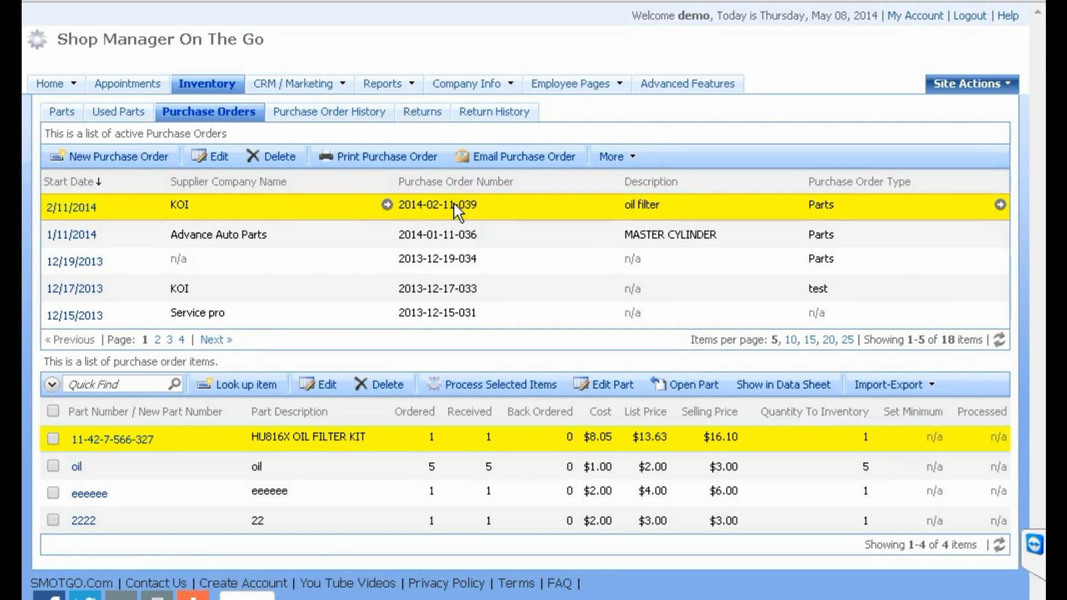
Step: Process items eeeeee and 2222 of the KOI oil filter purchase order into inventory with vendor invoice number 123
click(53, 492)
click(52, 520)
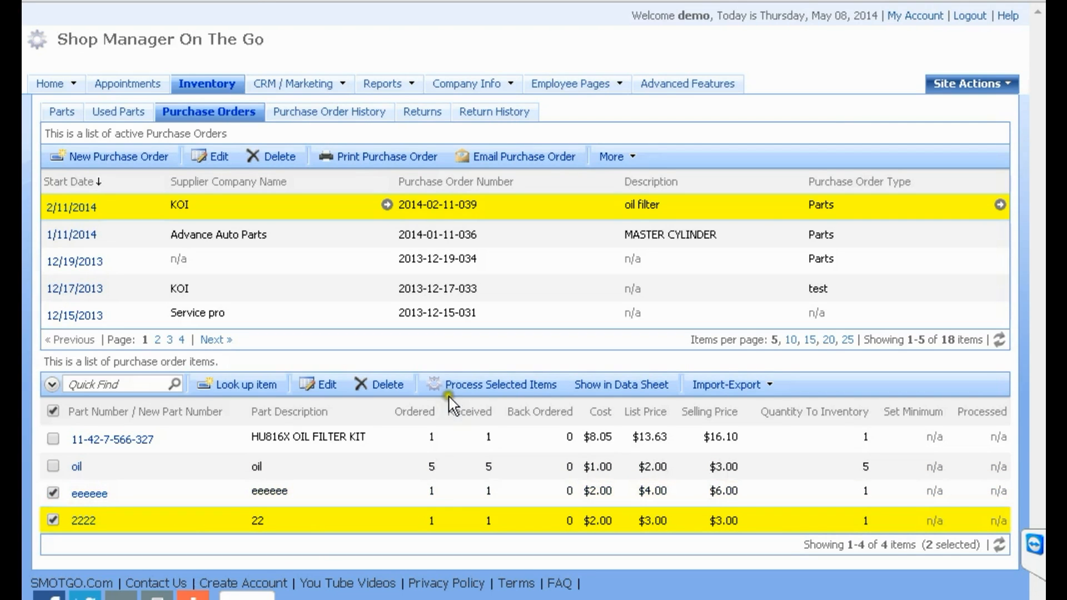
click(514, 385)
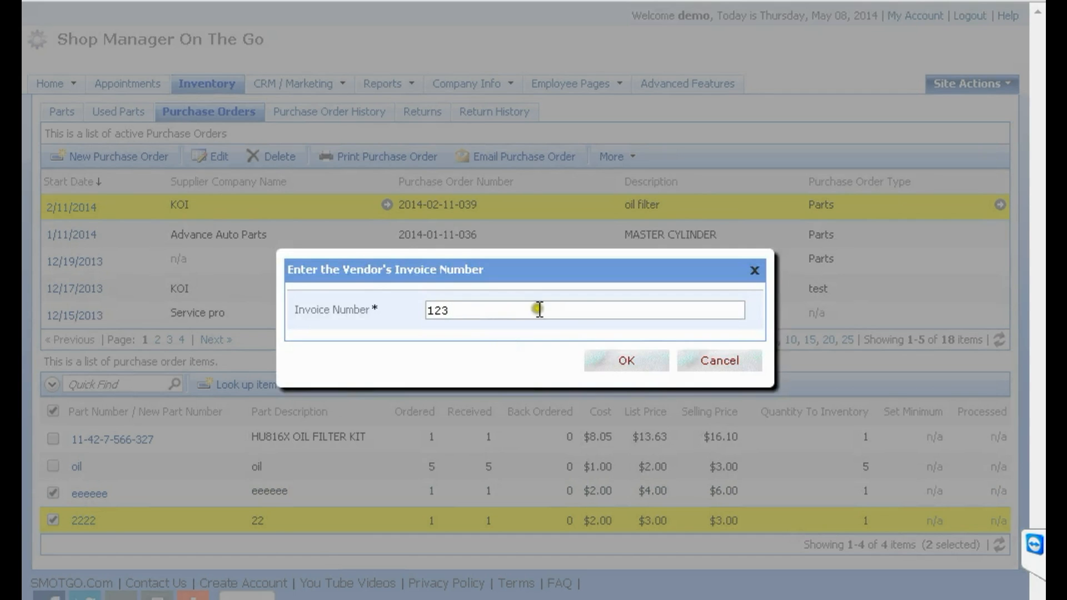
click(623, 359)
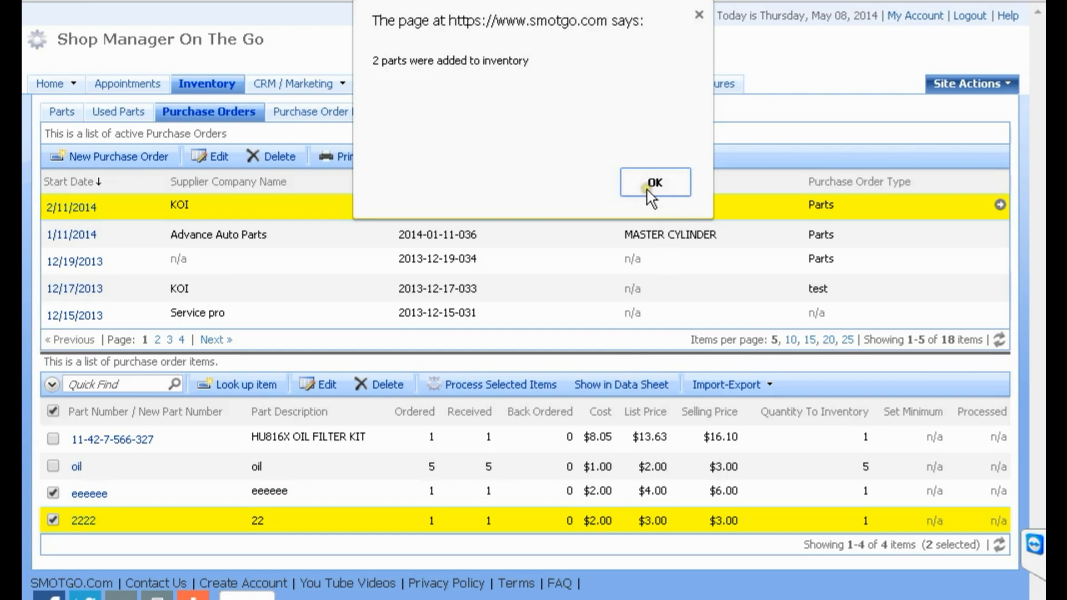
click(647, 188)
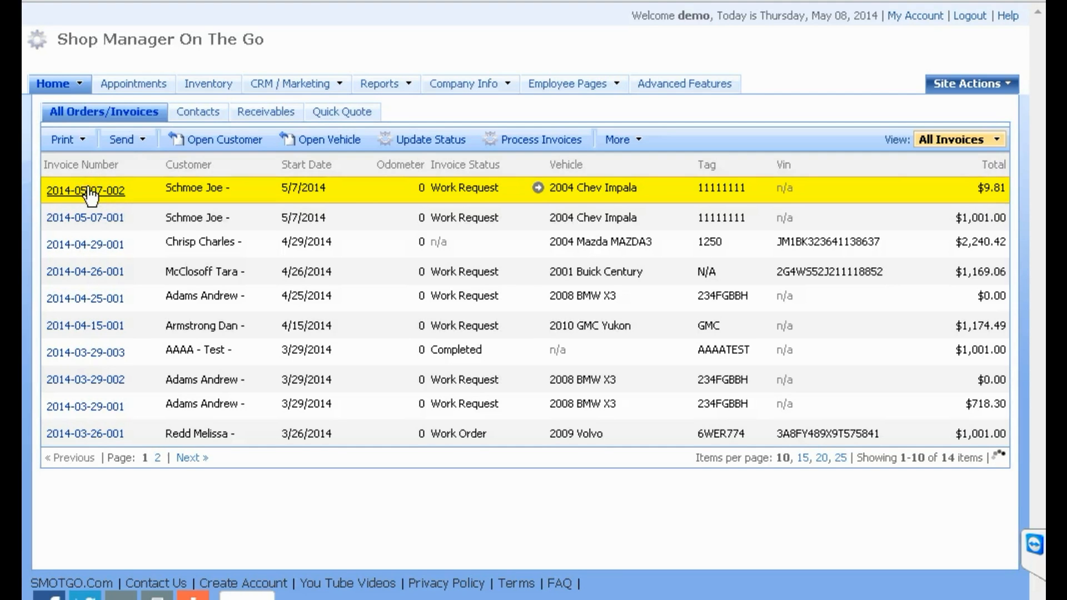
Step: Reopen the 2004 Chev Impala work request with the $9.81 total and check the stock quantities of its two parts
click(90, 195)
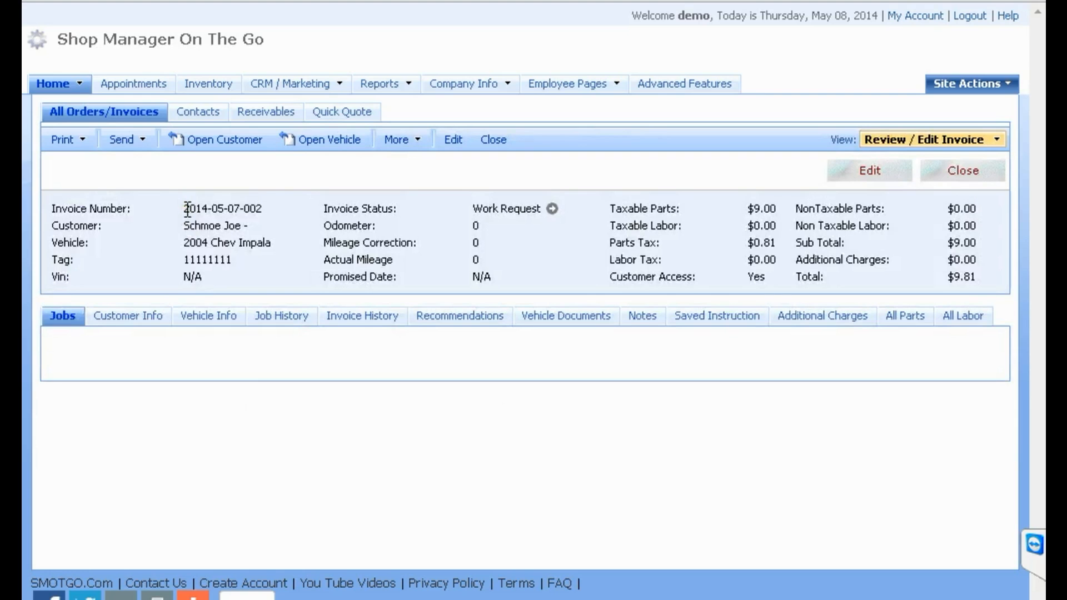
scroll(188, 209, down, 2)
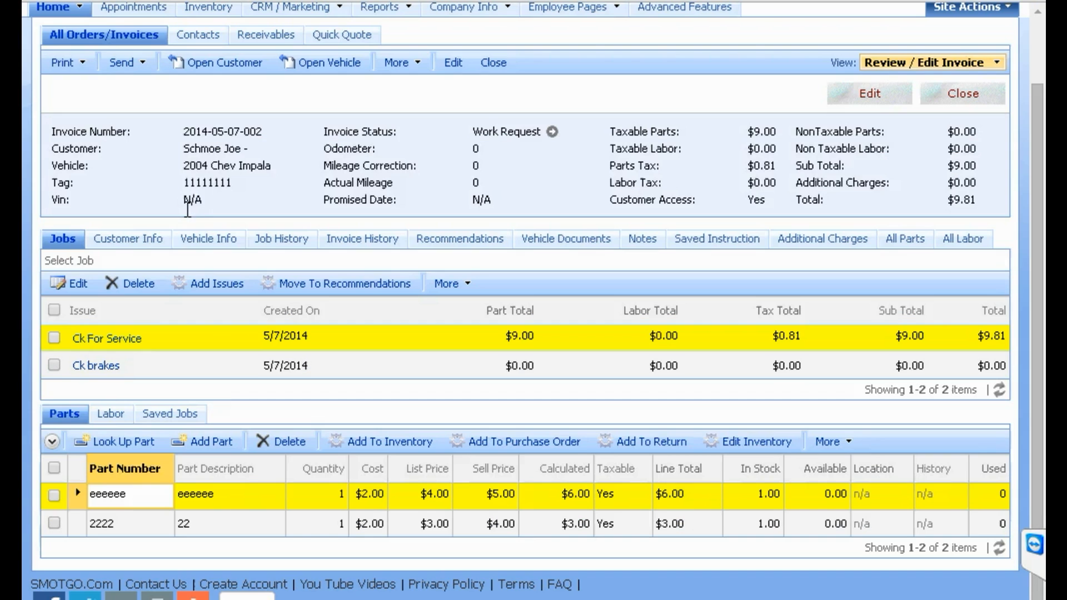
click(766, 523)
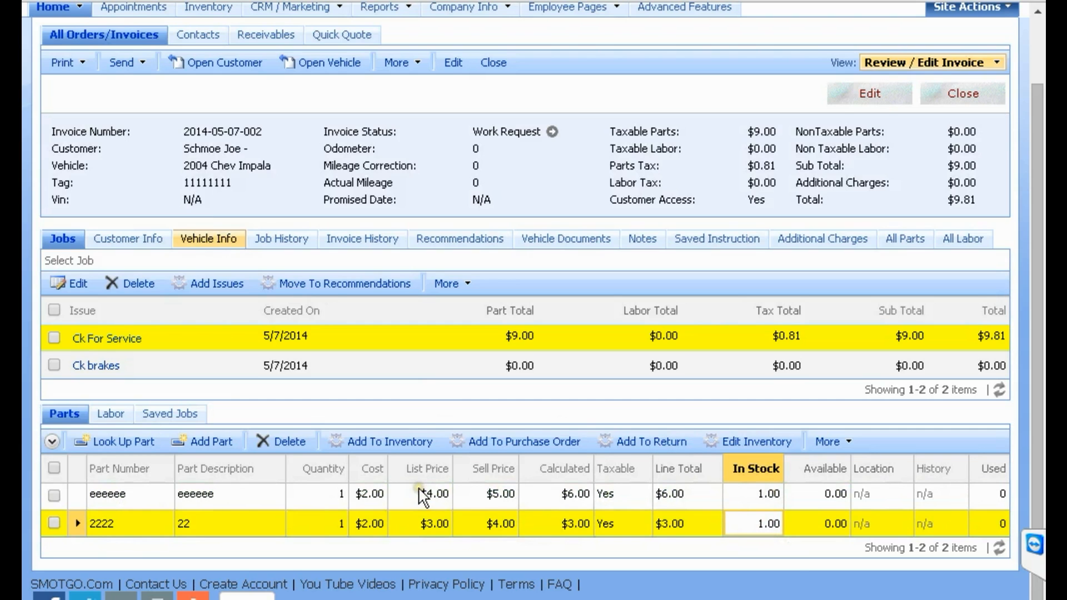
Step: Edit the invoice to set its status to Delivered and save the update
scroll(223, 423, up, 3)
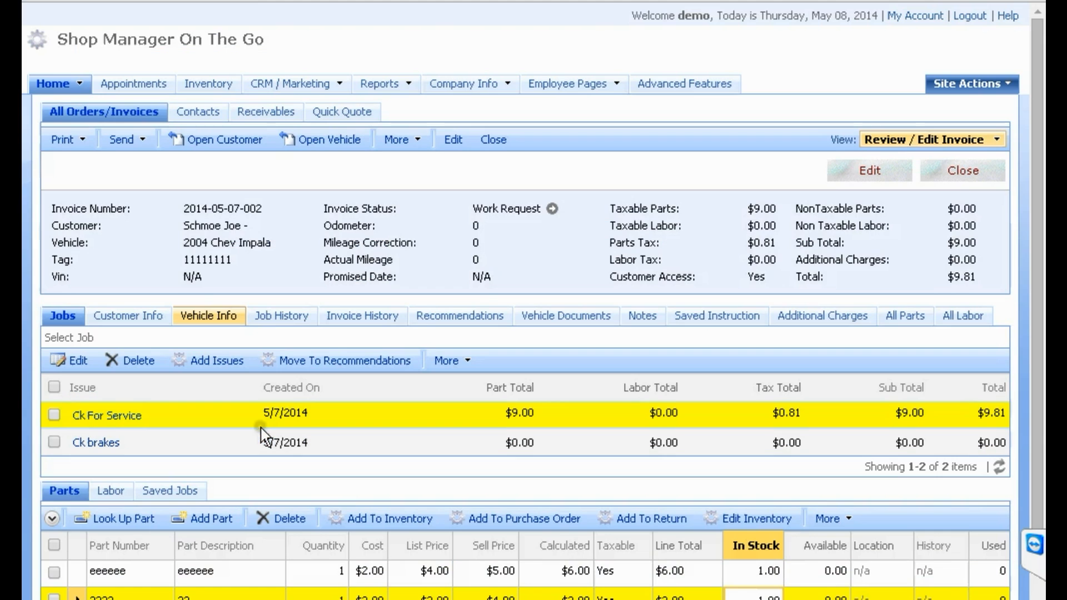
click(880, 171)
click(442, 211)
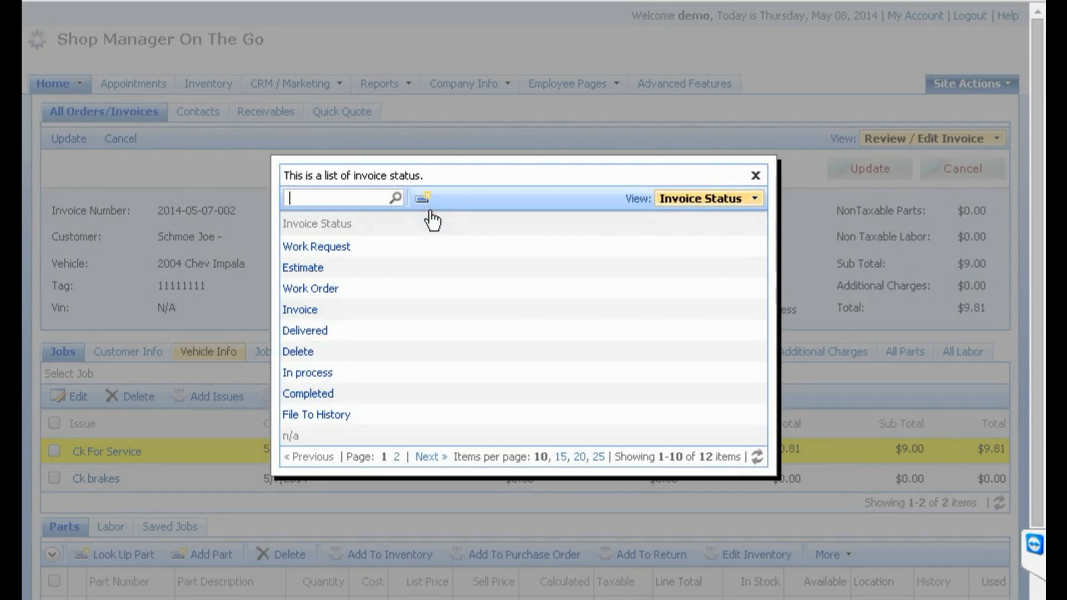
click(335, 332)
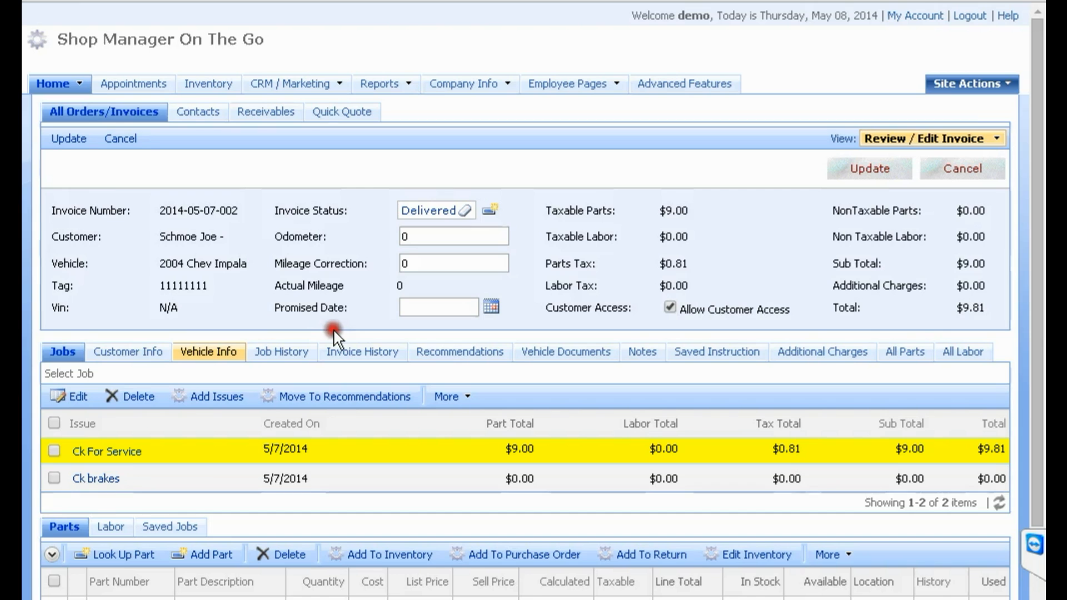
click(870, 169)
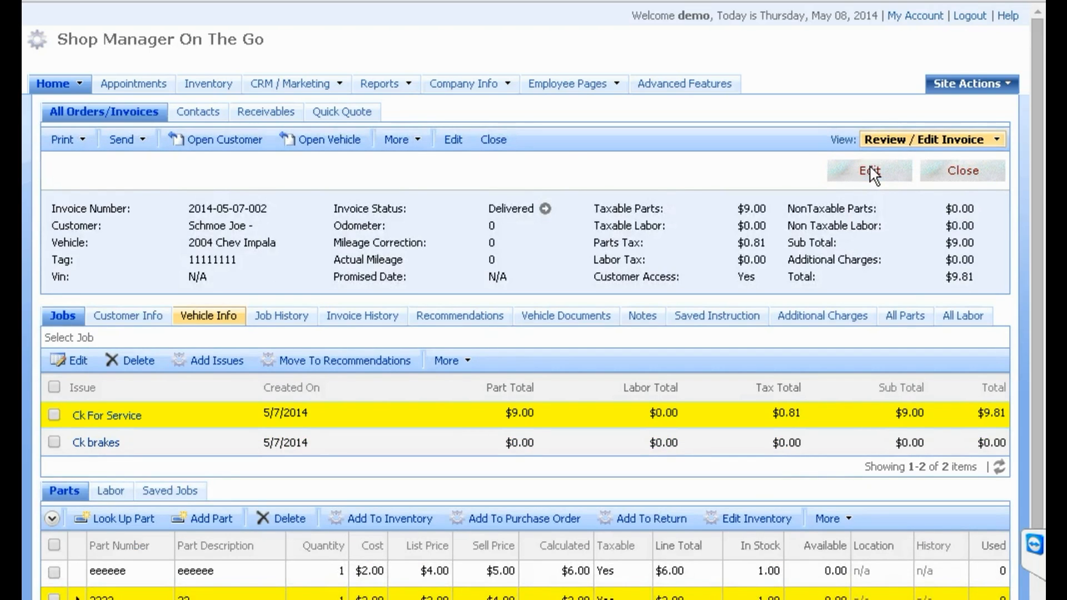
Step: Close the invoice and process all deleted and delivered invoices
click(482, 135)
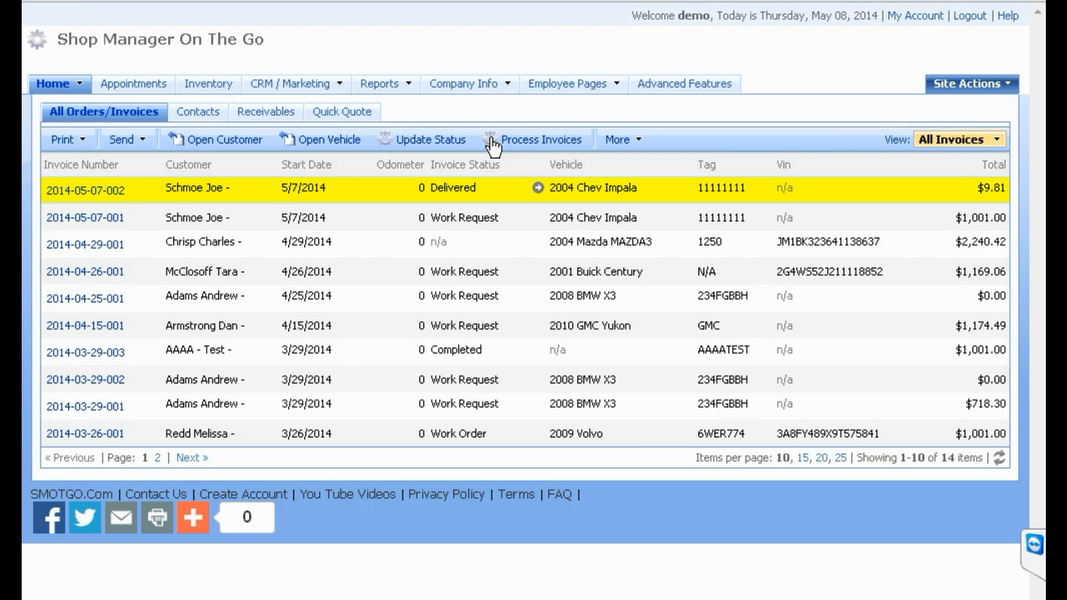
click(510, 146)
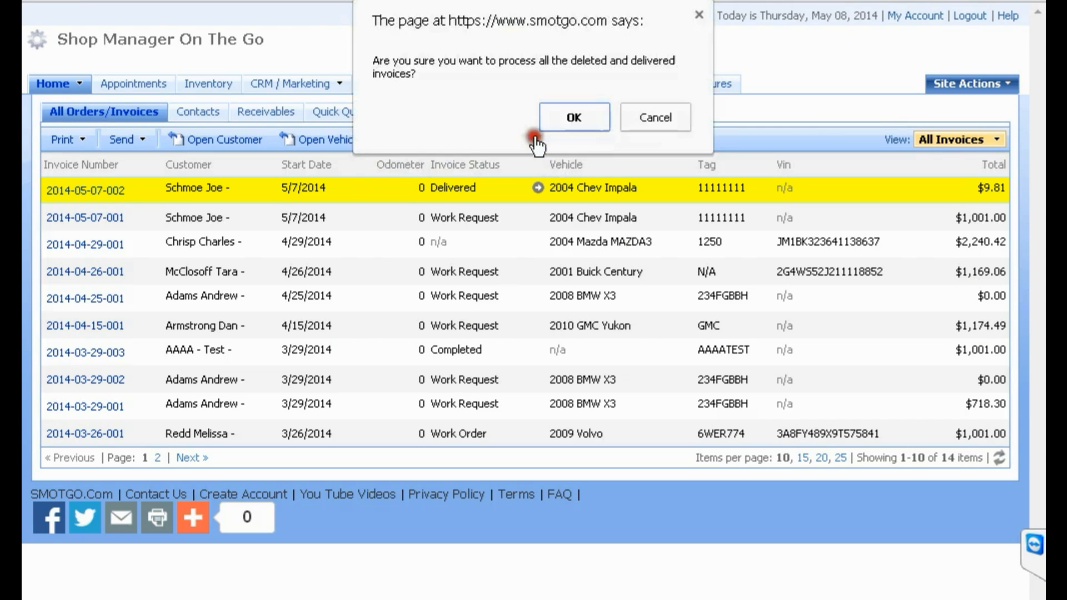
click(565, 118)
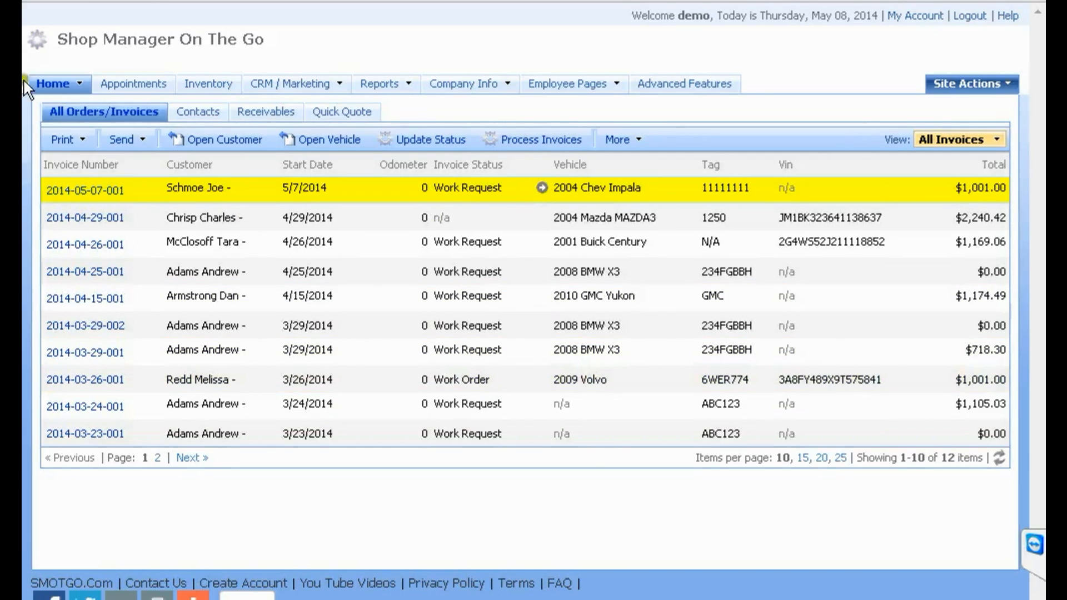
Step: Open the invoice history and show the purchase history of the 2004 Chev Impala invoice with the $9.81 total
mouse_move(72, 87)
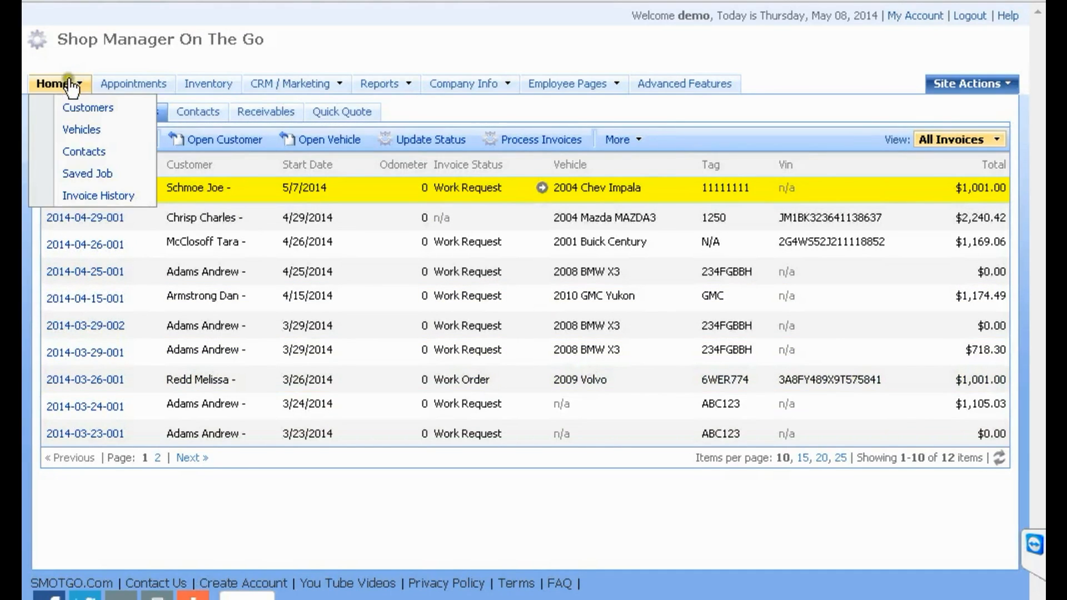
click(95, 196)
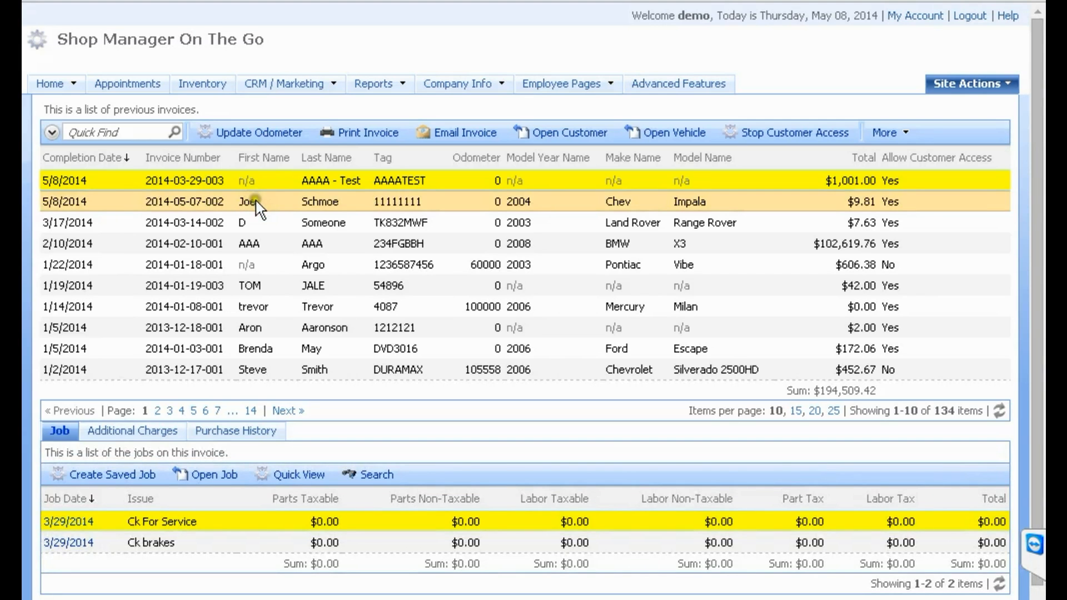
click(255, 202)
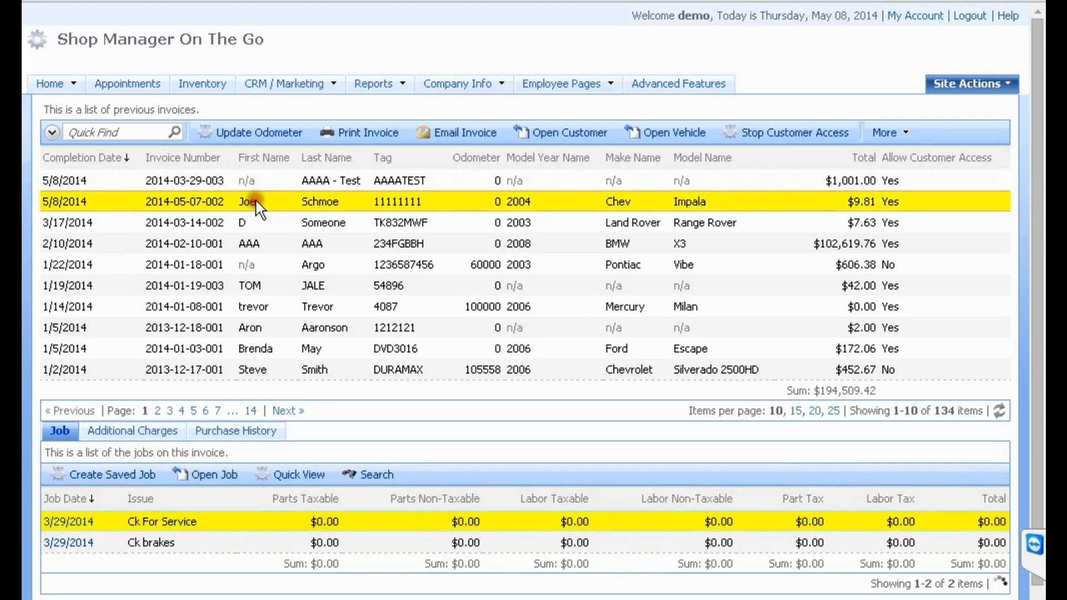
click(227, 433)
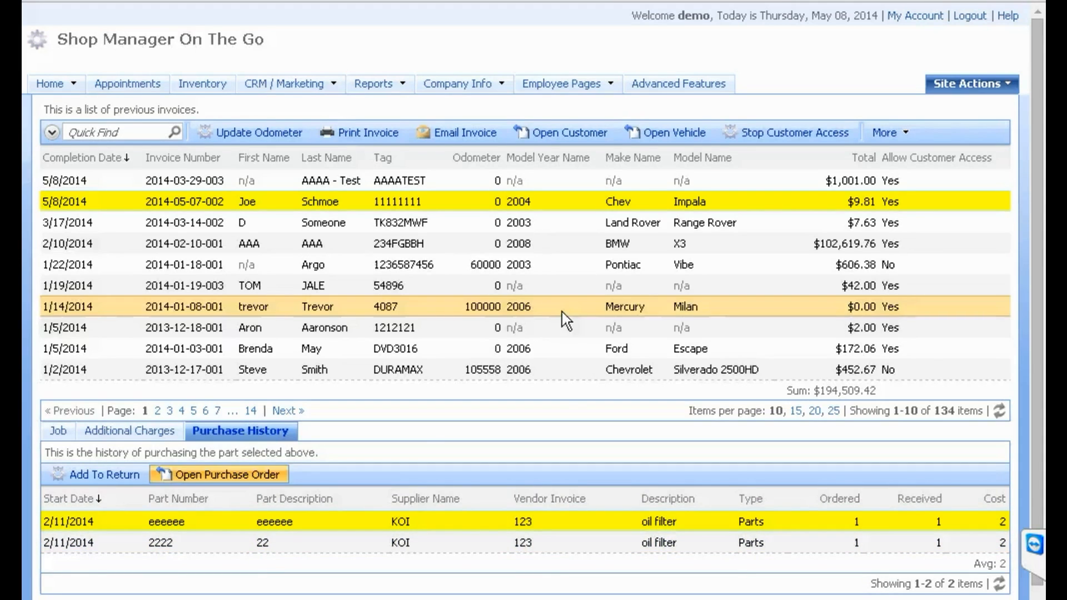
click(237, 476)
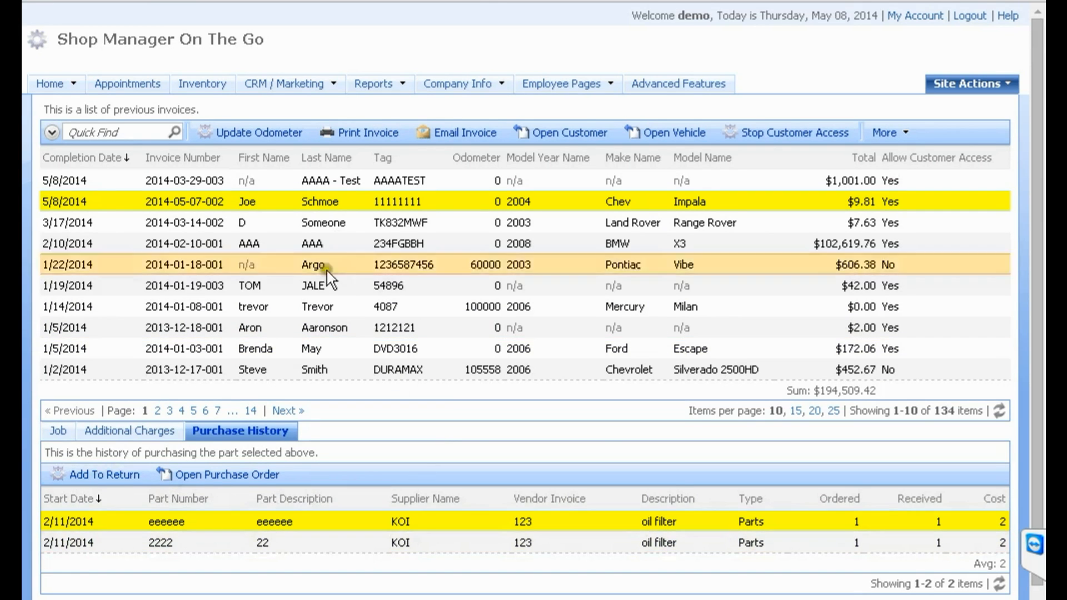
Step: Open the company's print options and show the available formats for the Estimate printout
click(666, 133)
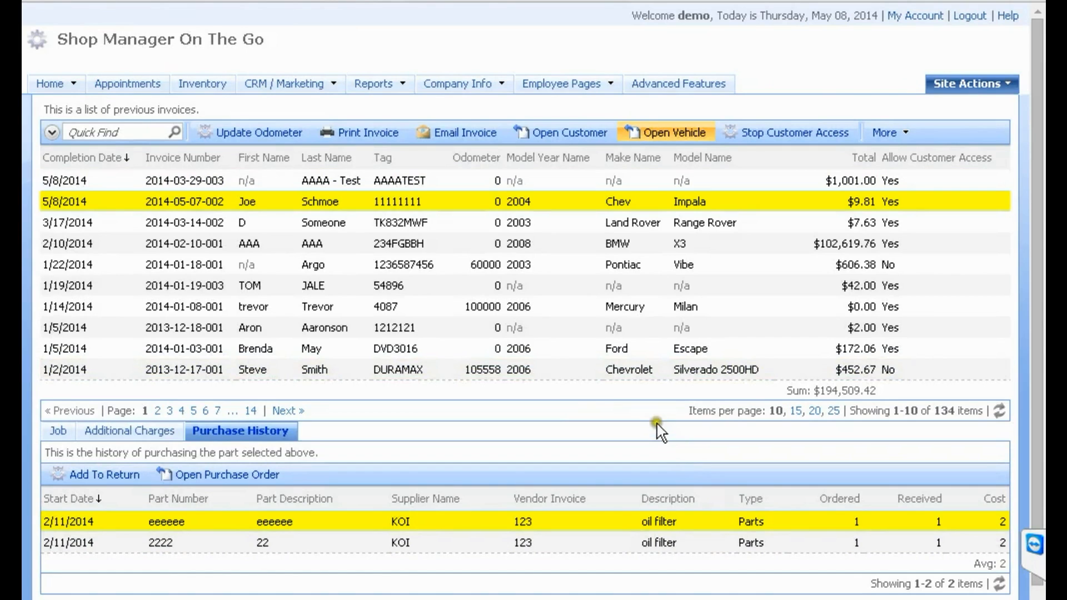
mouse_move(500, 84)
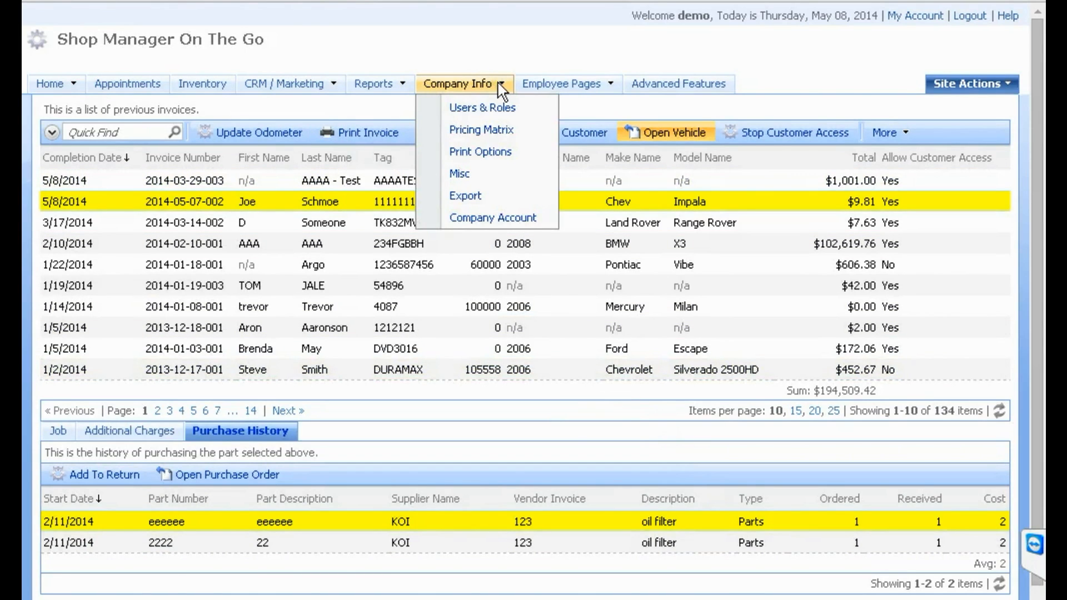
click(486, 151)
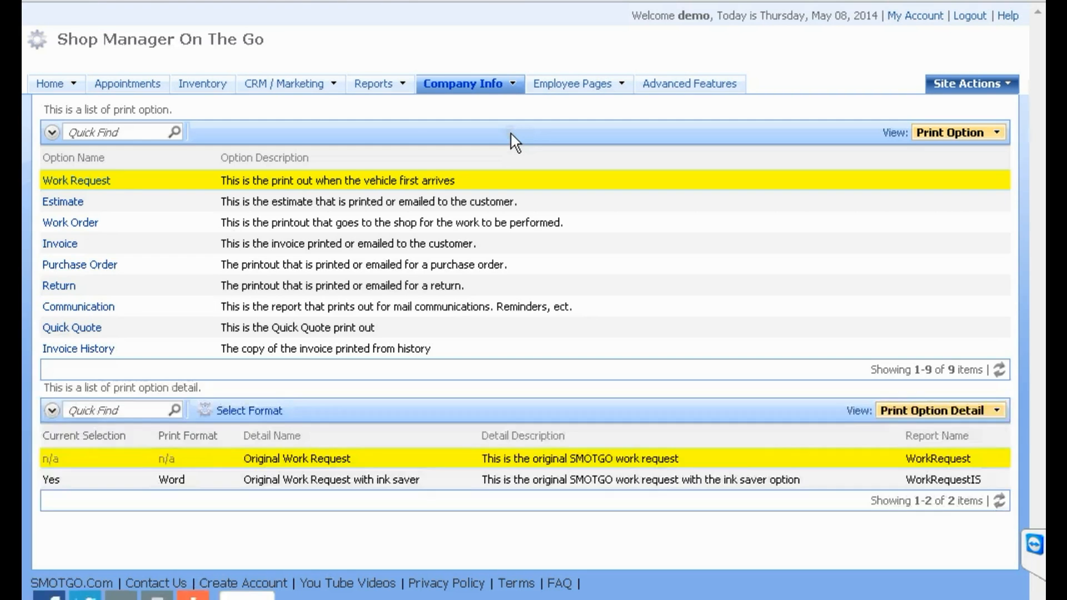
click(307, 201)
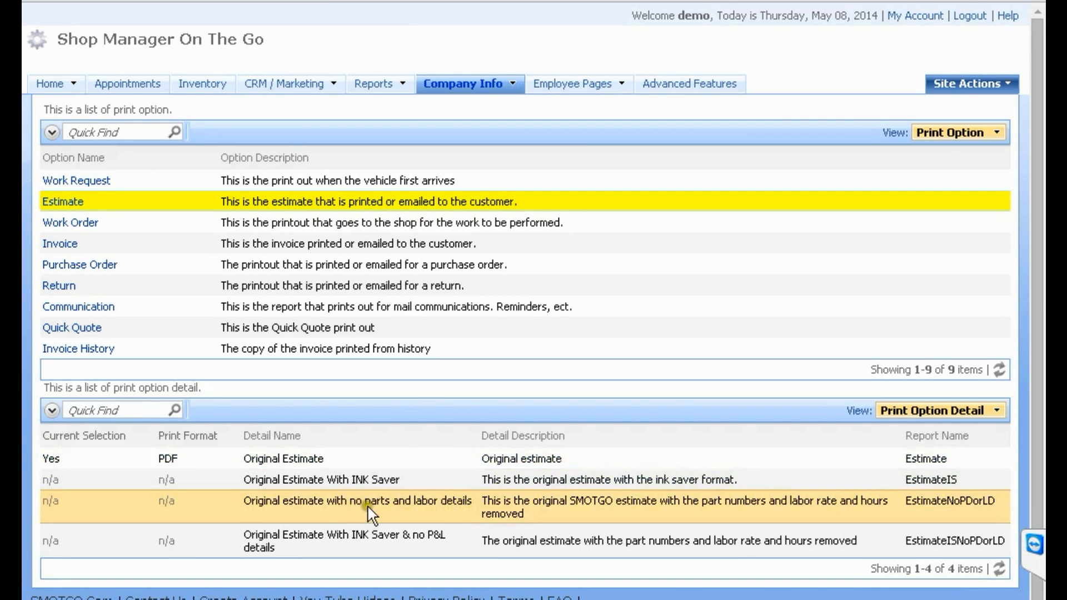
Step: Set the estimate printout to "Original estimate with no parts and labor details" in PDF format
click(443, 502)
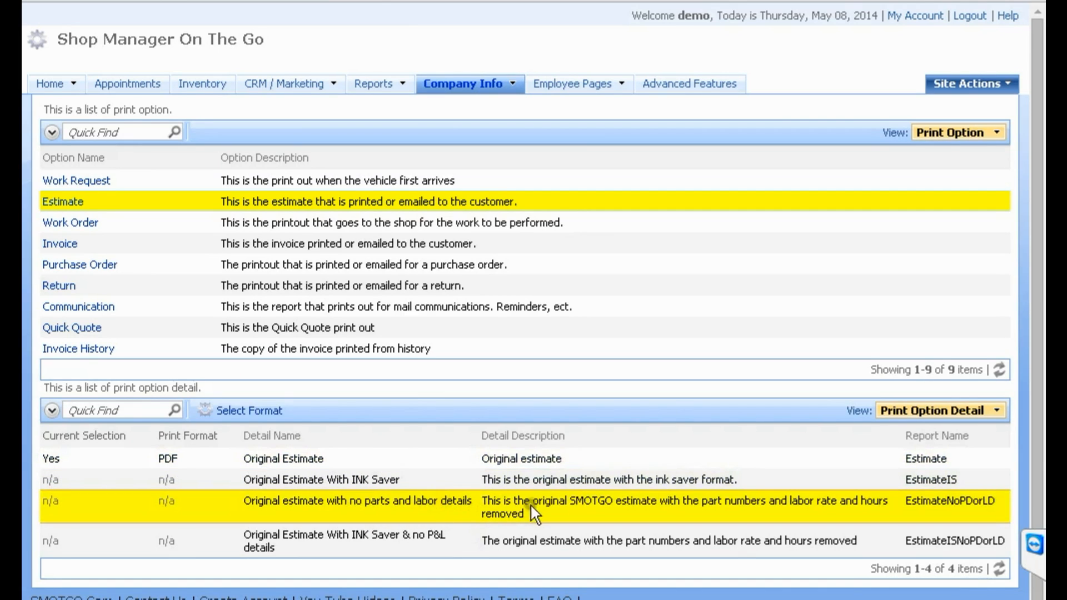
click(261, 414)
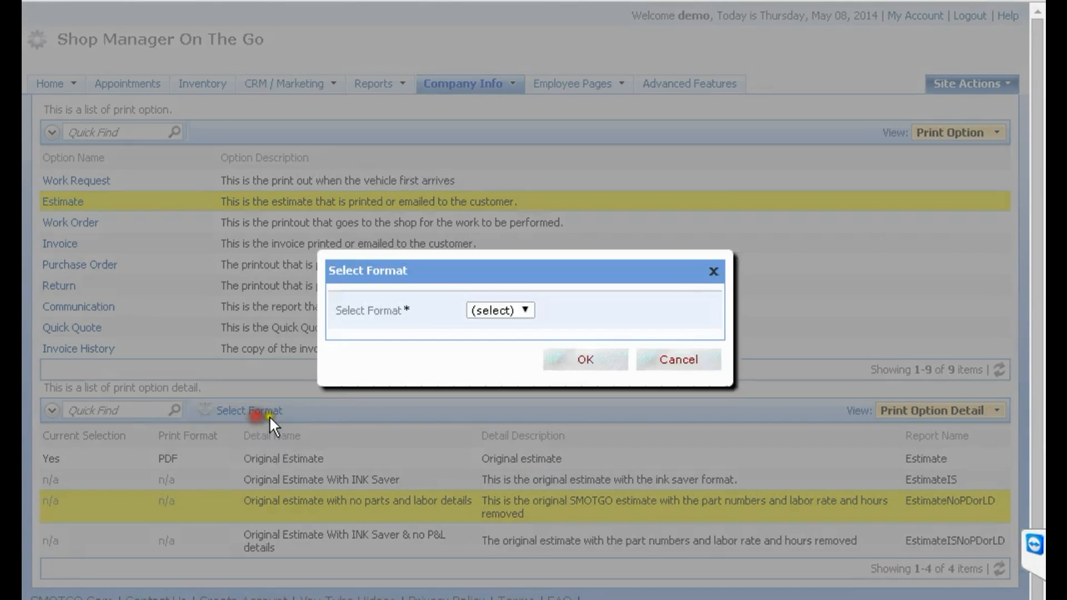
click(524, 310)
click(507, 340)
click(587, 357)
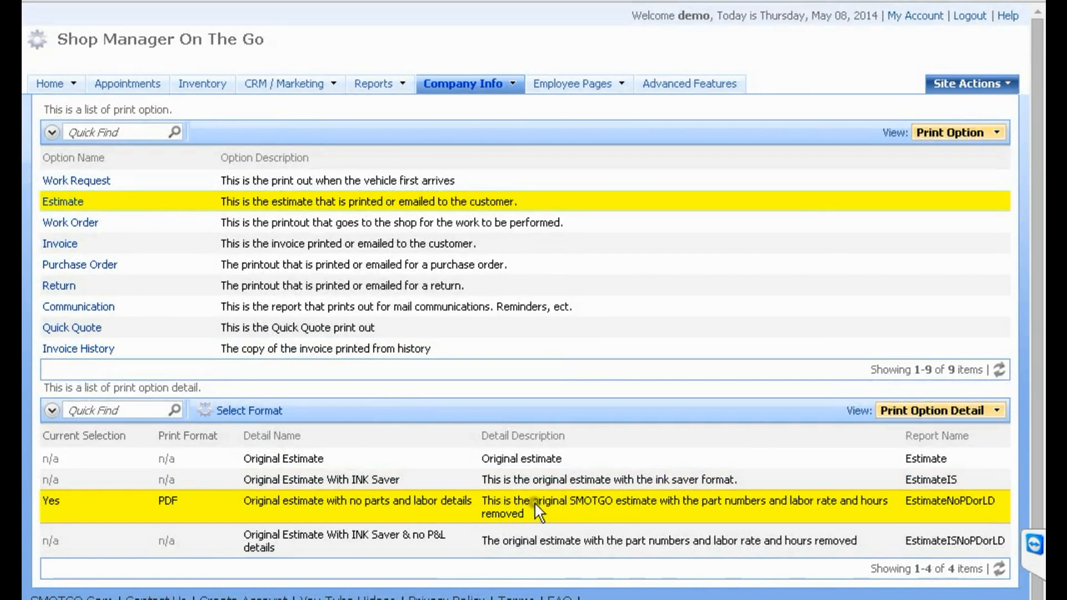
Step: Print the estimate of the 2004 Chev Impala work request and look through both of its pages
click(57, 86)
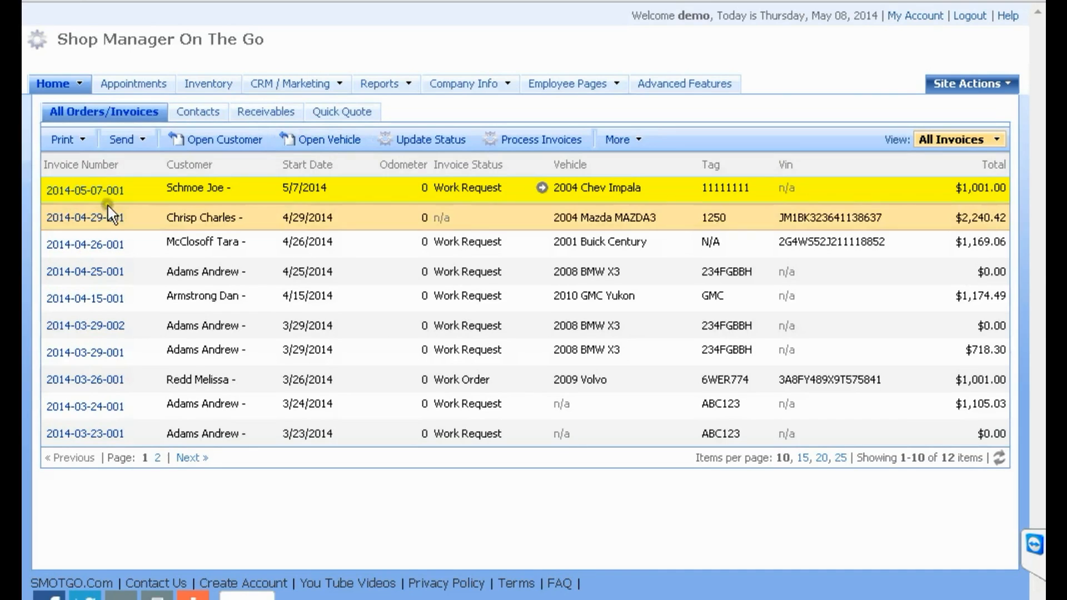
click(83, 139)
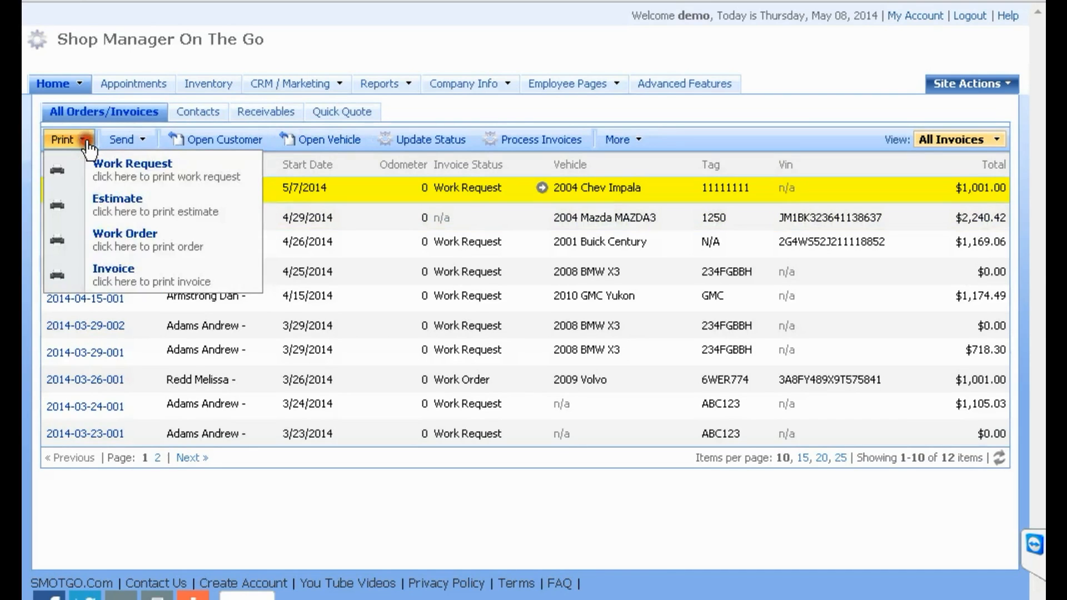
click(111, 211)
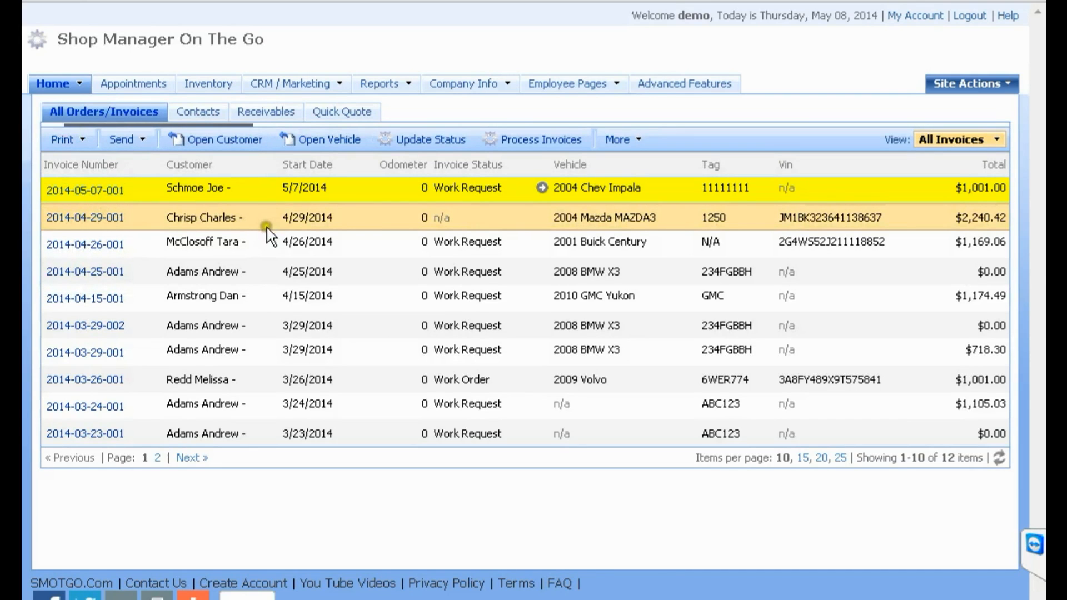
click(178, 599)
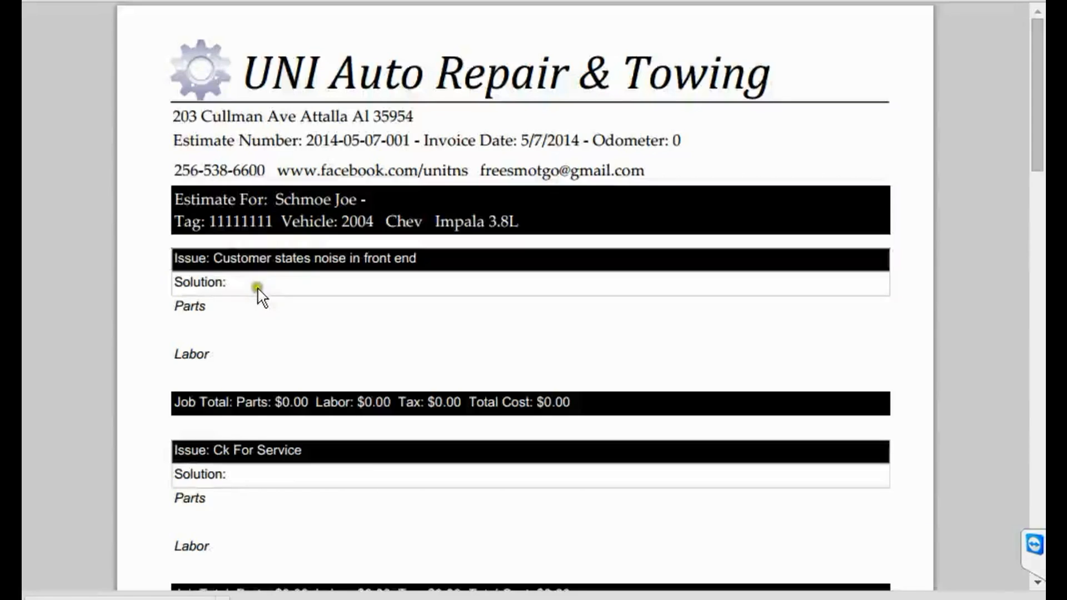
scroll(262, 260, down, 7)
scroll(267, 264, down, 10)
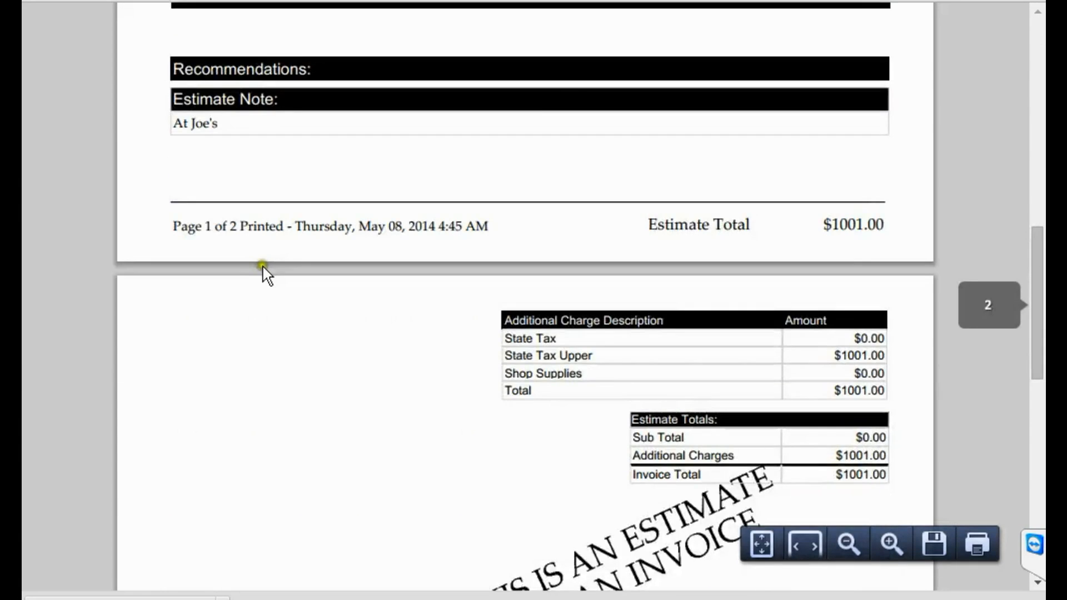
scroll(578, 272, up, 9)
scroll(576, 264, up, 6)
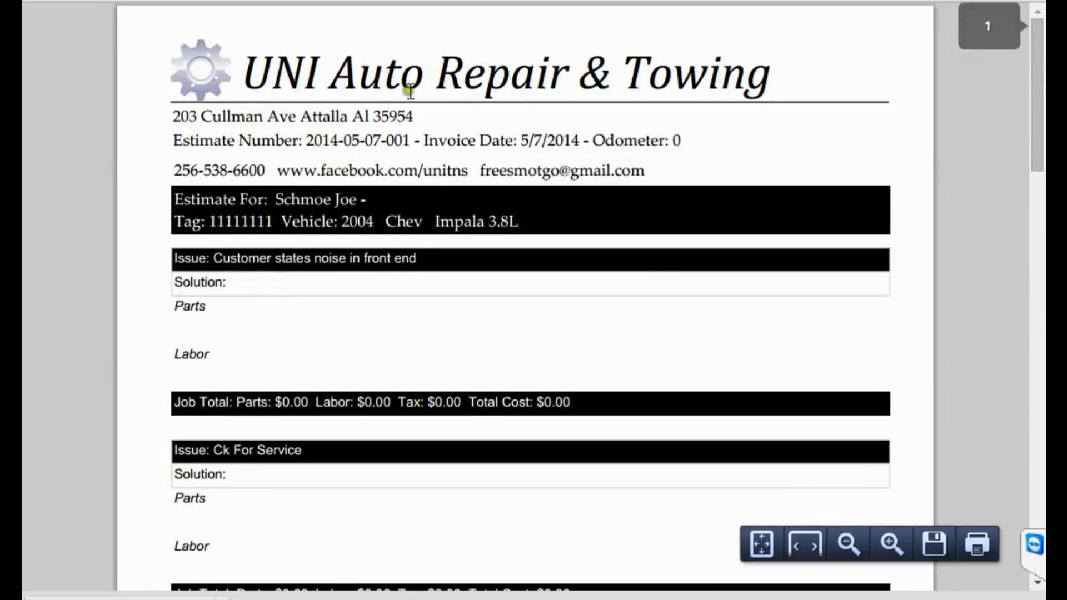
click(260, 1)
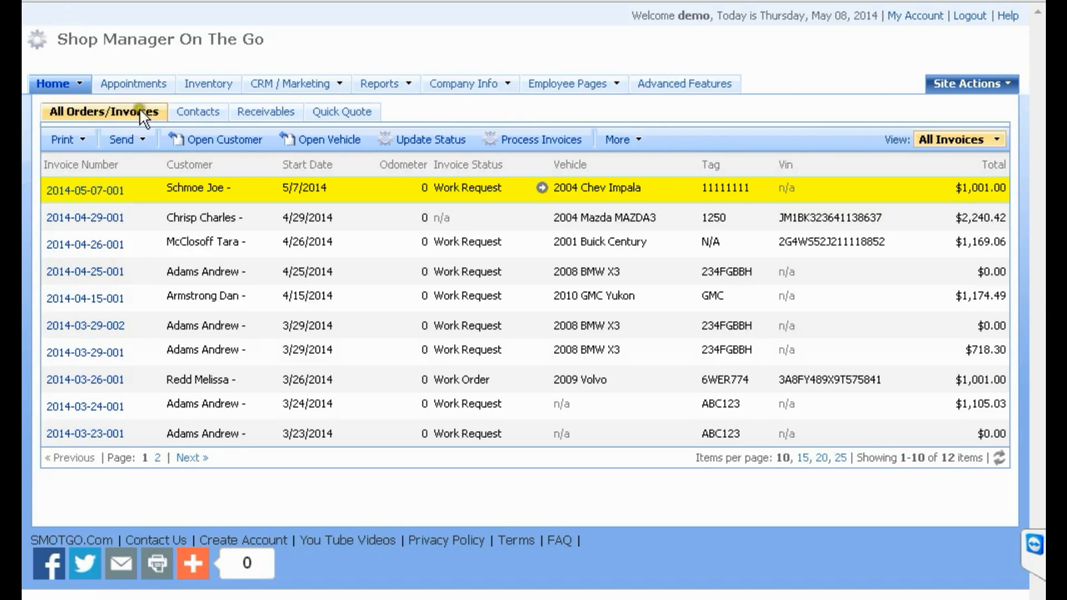
Step: Print the estimate of the 2004 Mazda MAZDA3 invoice
click(331, 211)
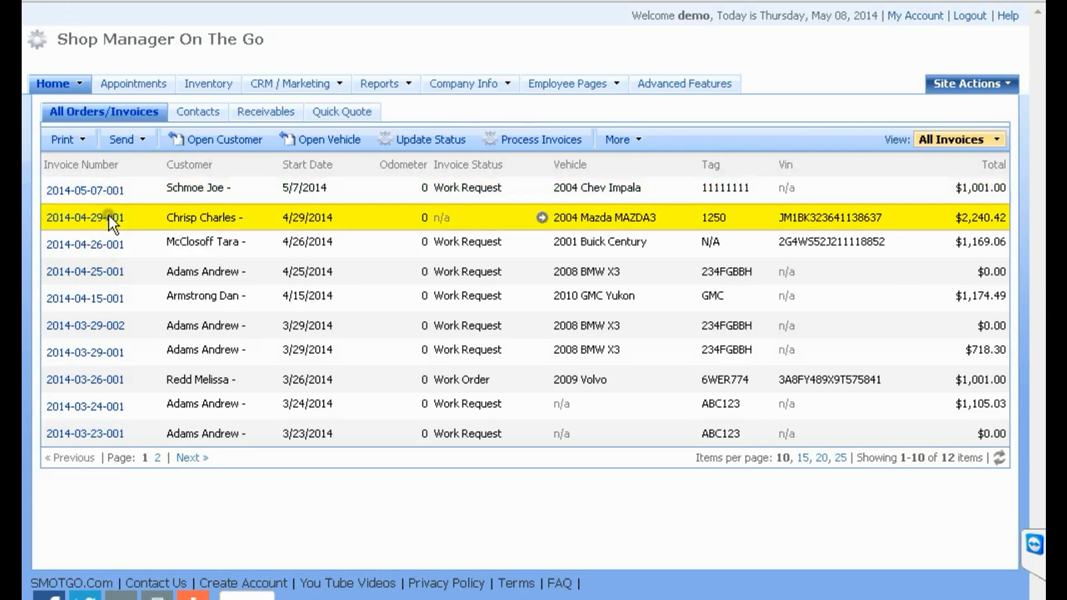
click(78, 139)
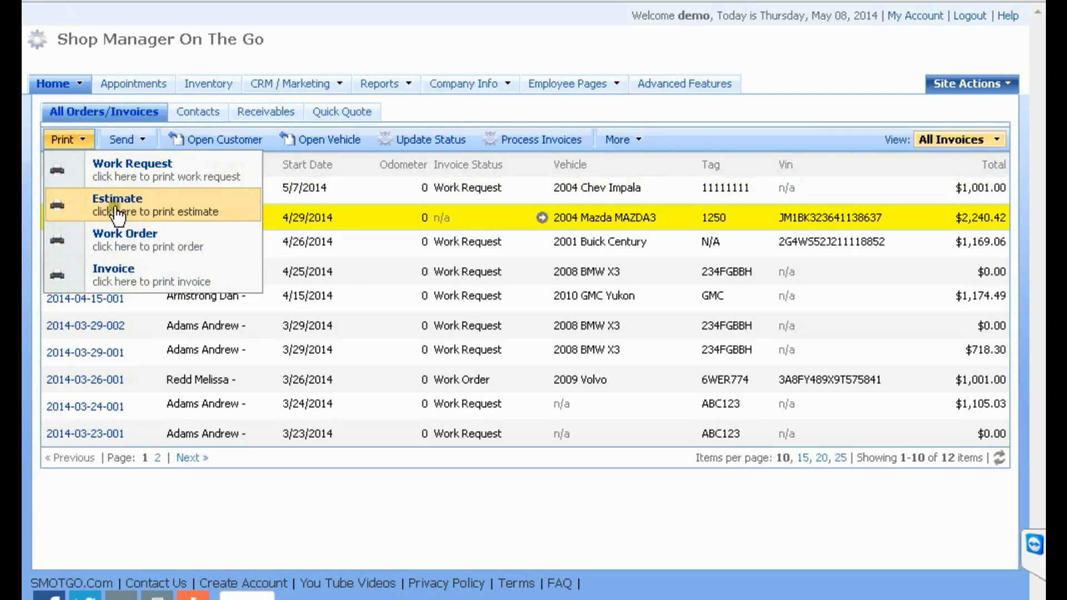
click(115, 209)
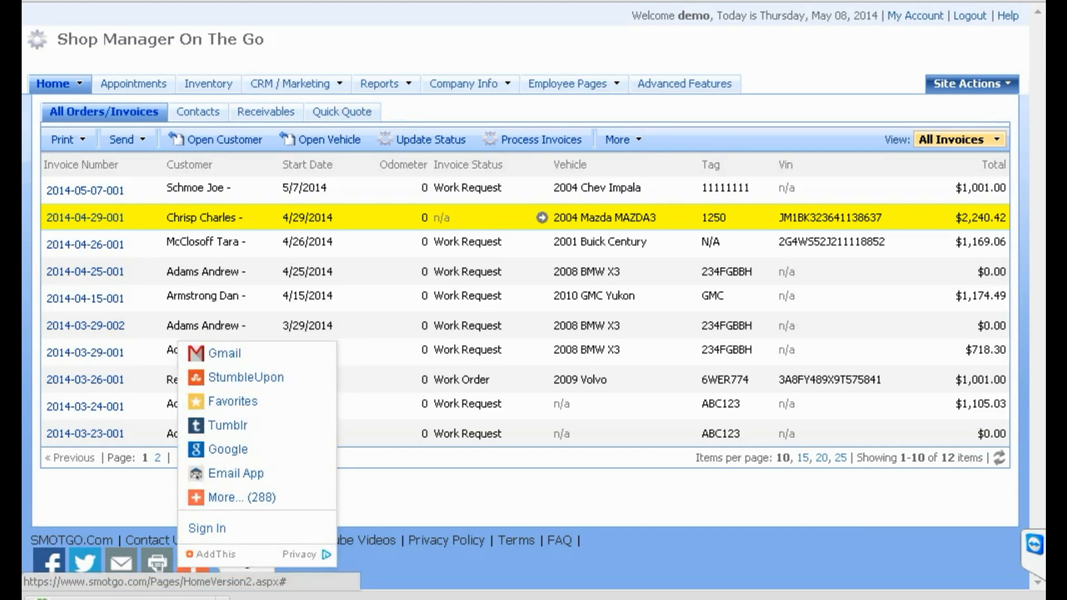
Step: Examine the part lines, labor line, additional charges and totals on the MAZDA3 estimate
scroll(327, 273, down, 2)
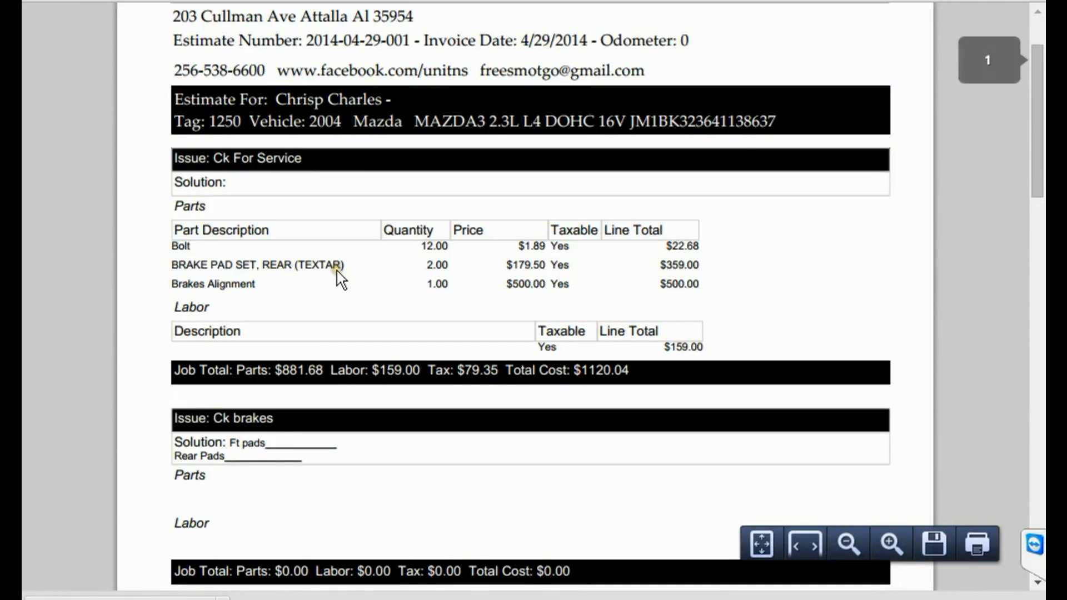
mouse_move(182, 264)
mouse_down()
mouse_move(188, 299)
mouse_move(185, 284)
mouse_up()
click(182, 246)
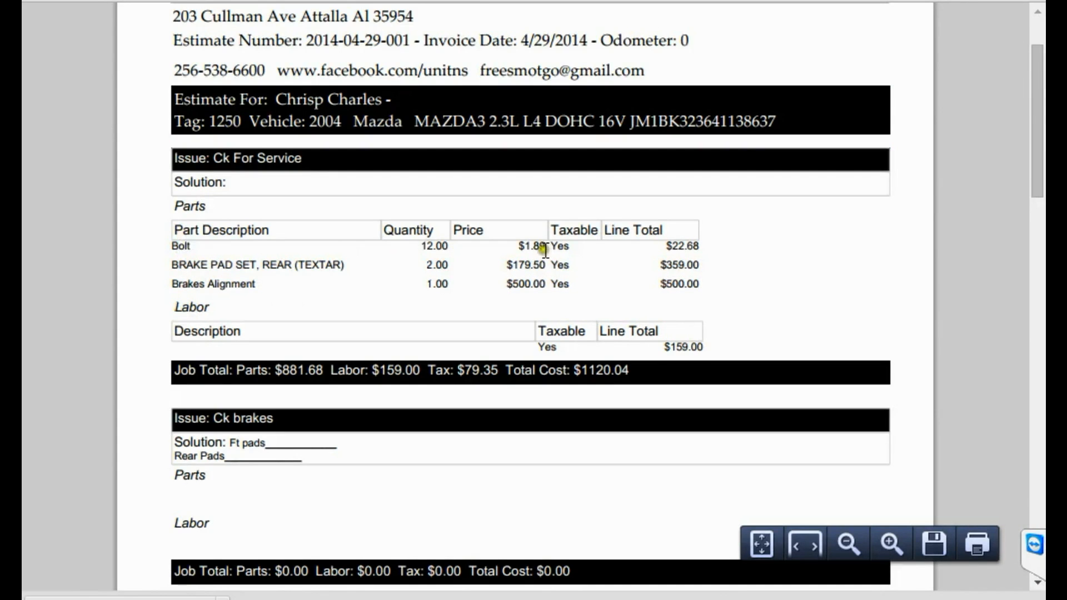
scroll(358, 229, down, 2)
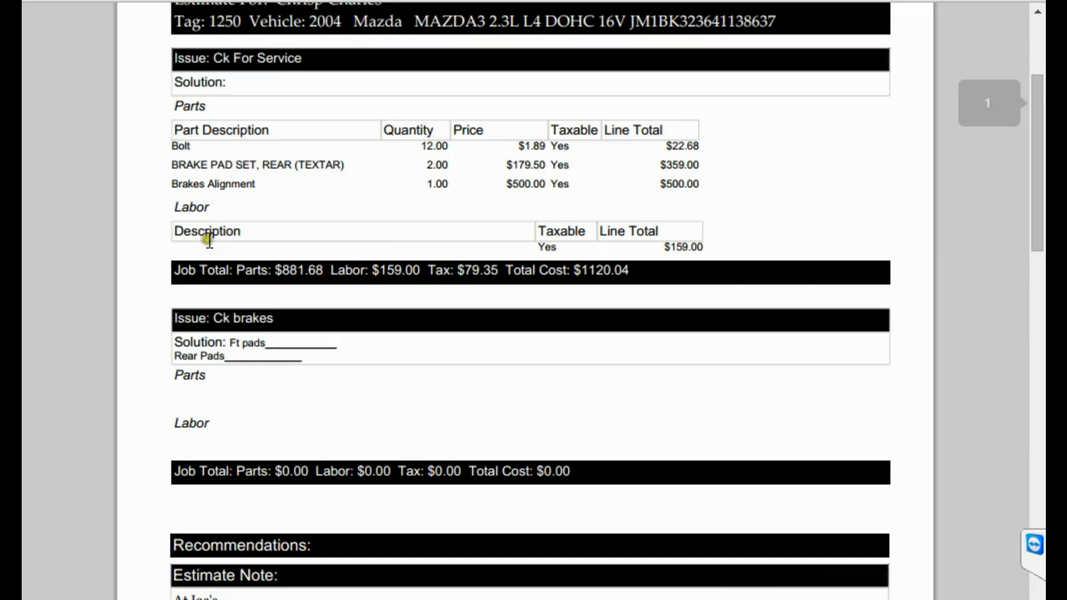
drag(177, 249, 325, 249)
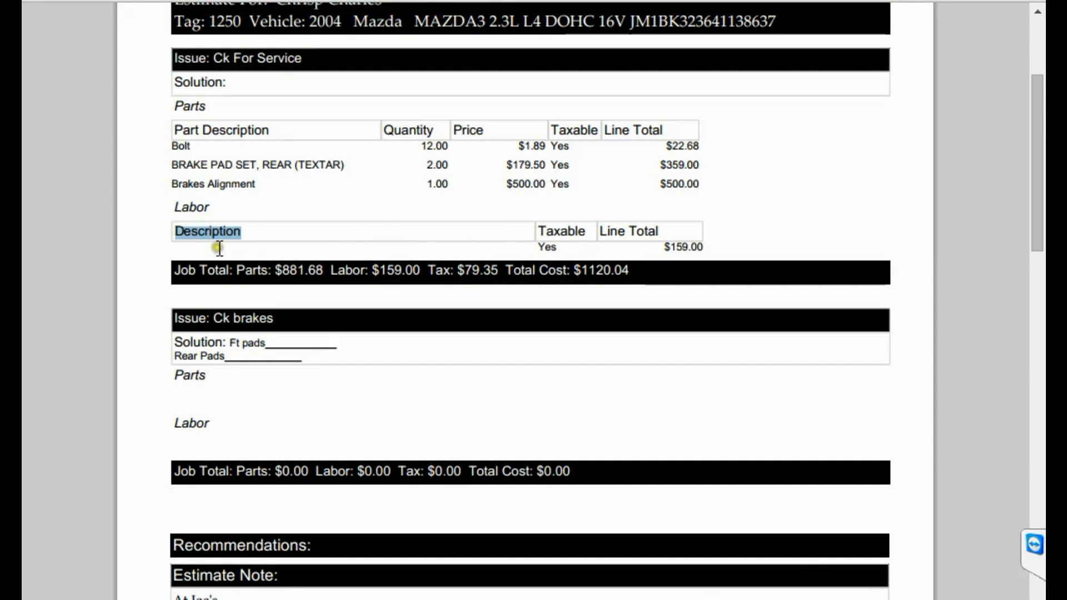
scroll(693, 239, down, 5)
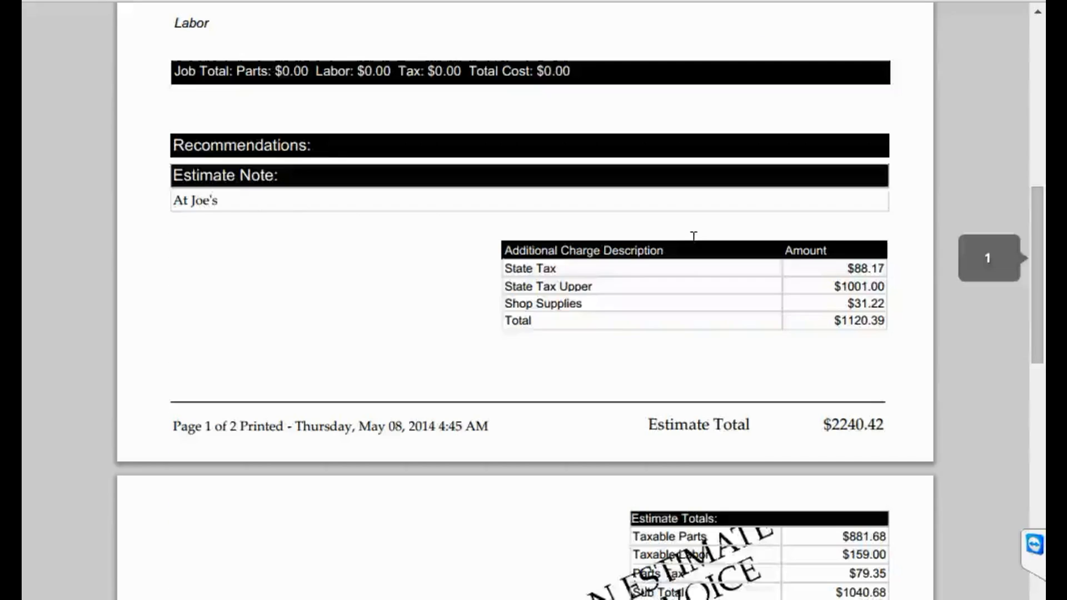
scroll(690, 241, down, 5)
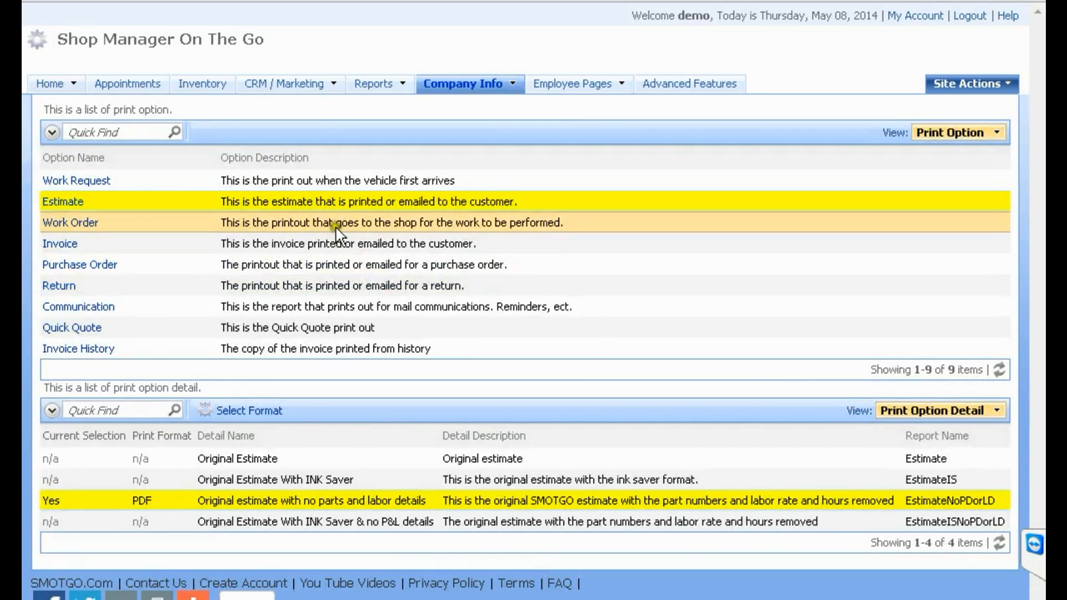
Step: Set the estimate printout back to Original Estimate in PDF format in the print options
click(308, 461)
click(238, 411)
click(512, 310)
click(502, 339)
click(579, 359)
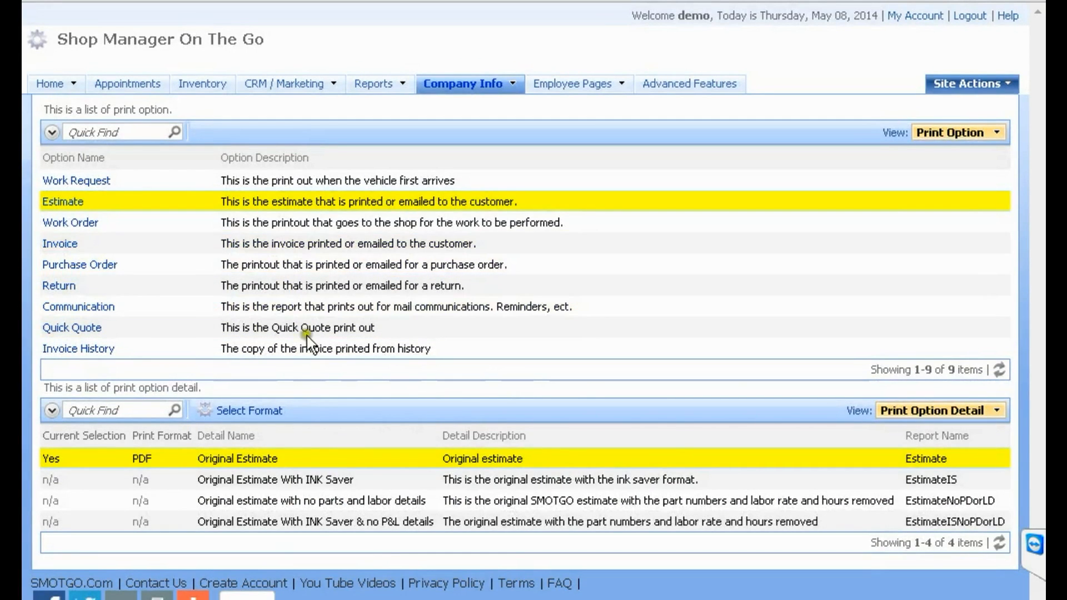
click(314, 521)
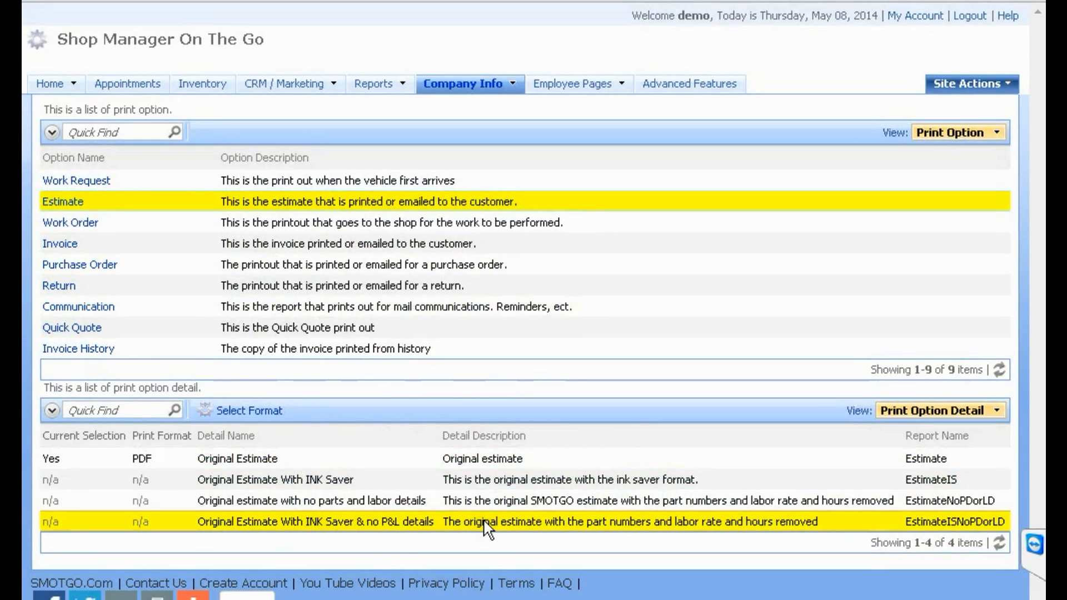
Step: Set the Invoice printout to "The compact version of the invoice No P&L Details" in PDF format
click(306, 237)
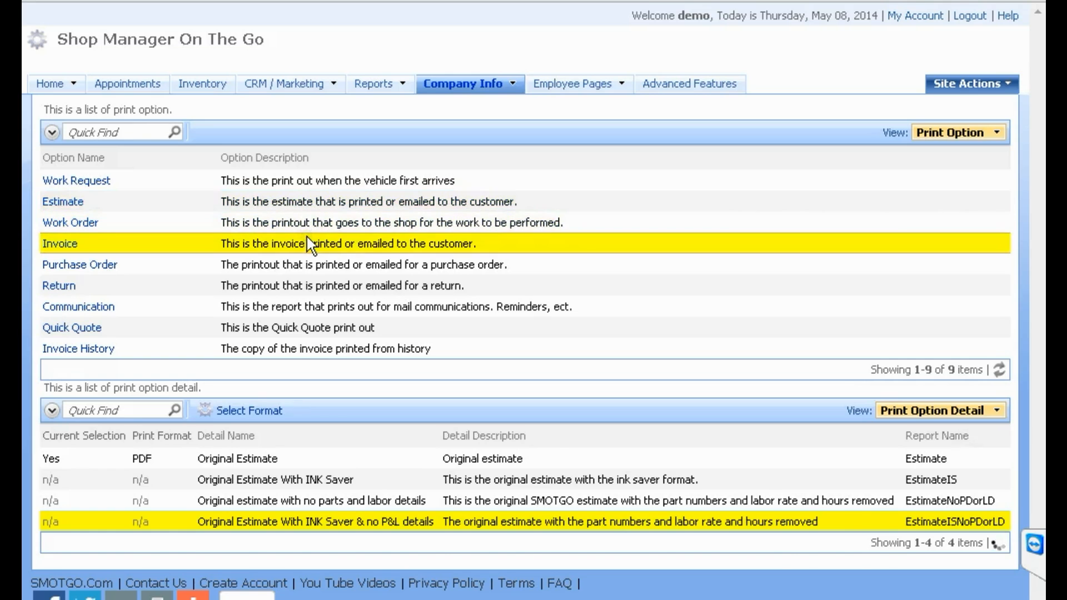
scroll(331, 398, down, 3)
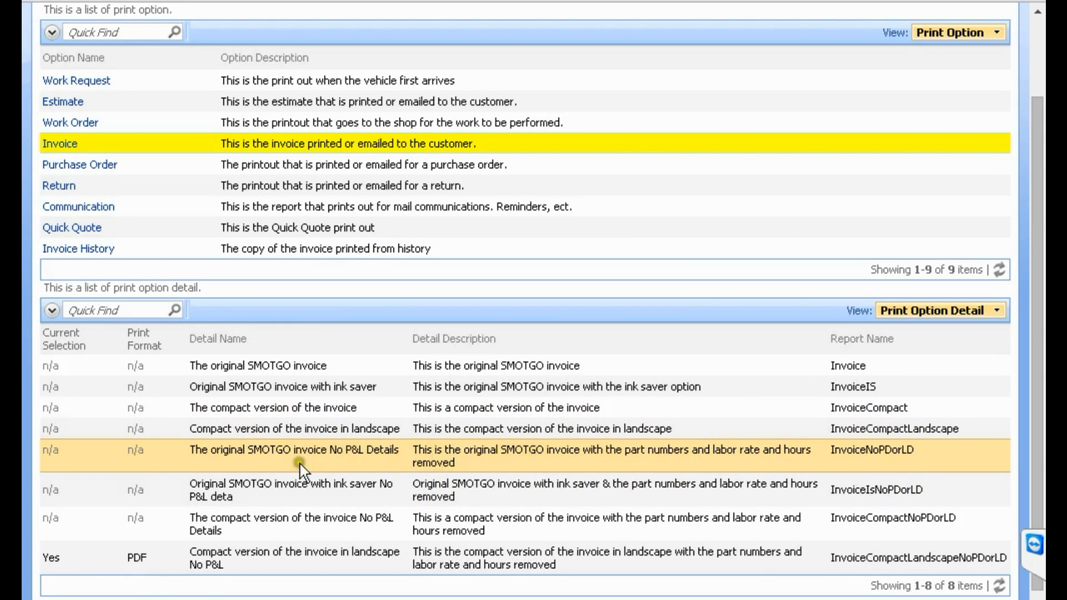
click(312, 528)
click(244, 310)
click(499, 310)
click(509, 339)
click(586, 361)
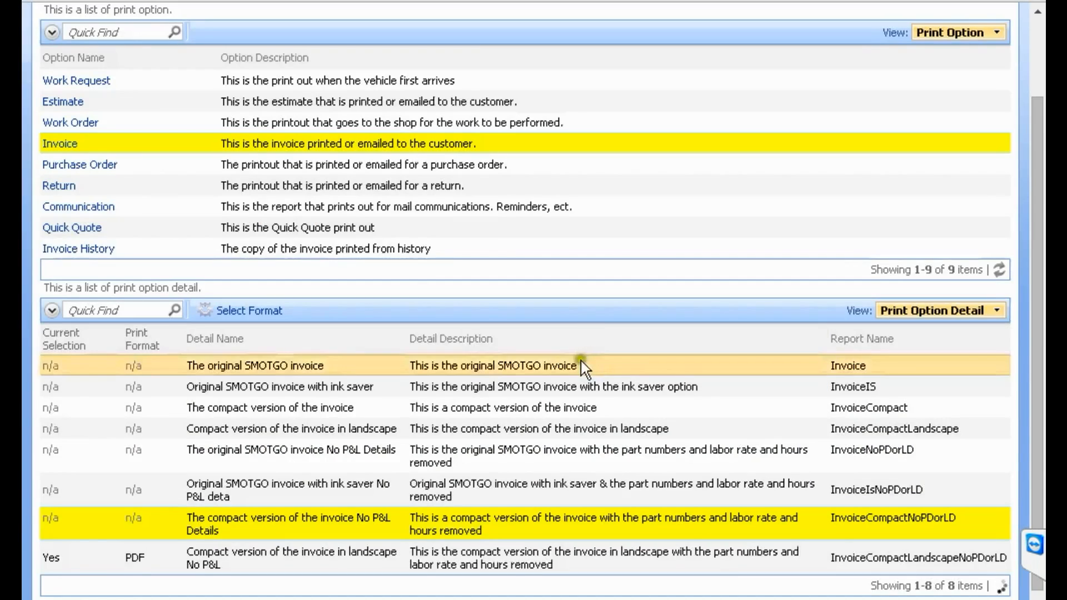
Step: Return to the open invoices list, print the 2004 Mazda MAZDA3 invoice and leave the printout
key(alt+Left)
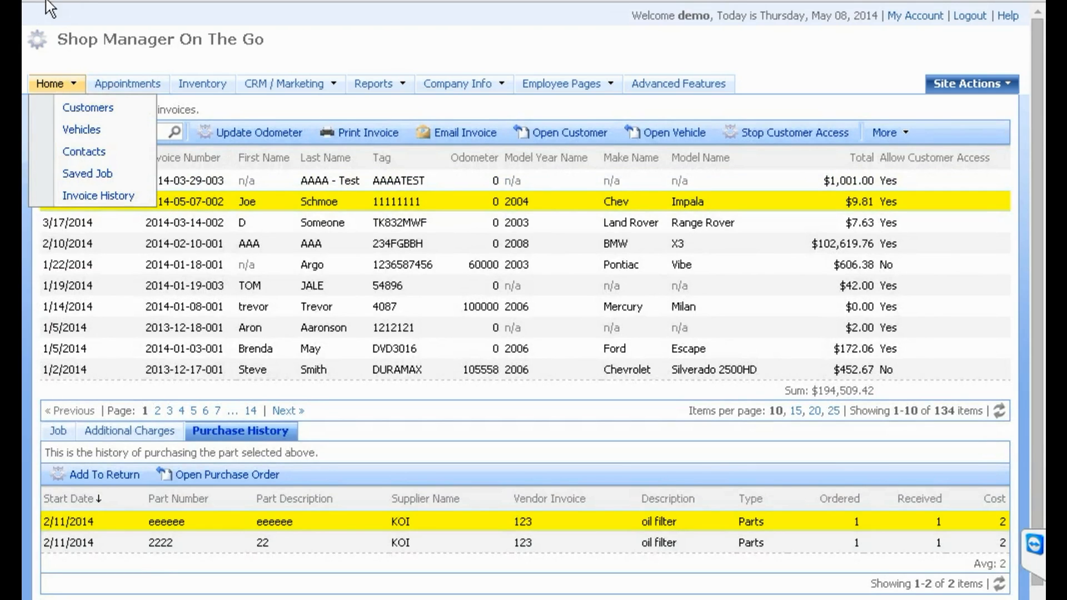
click(49, 88)
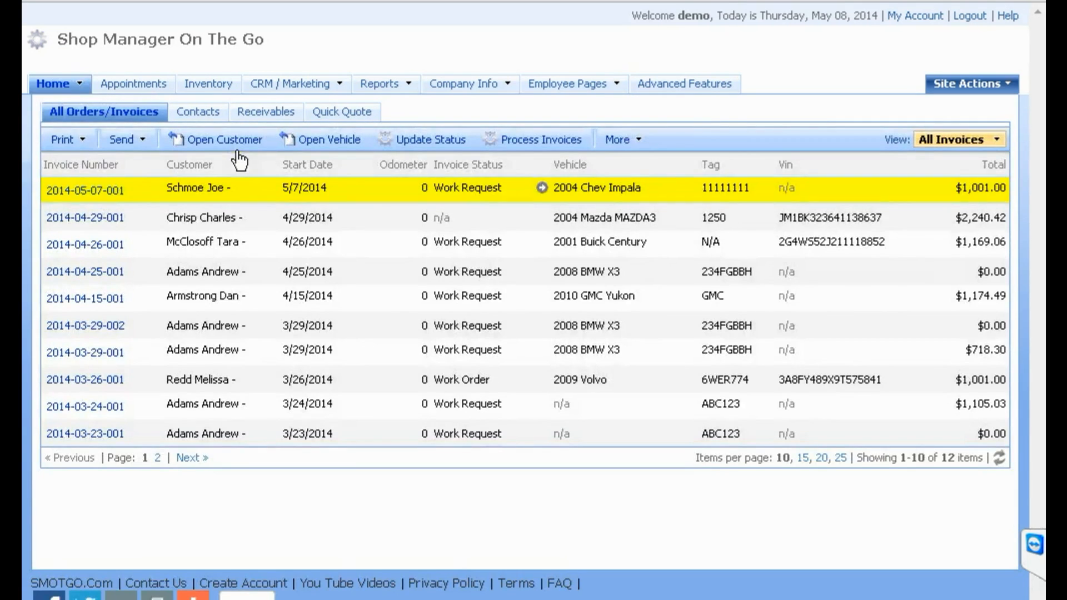
click(191, 226)
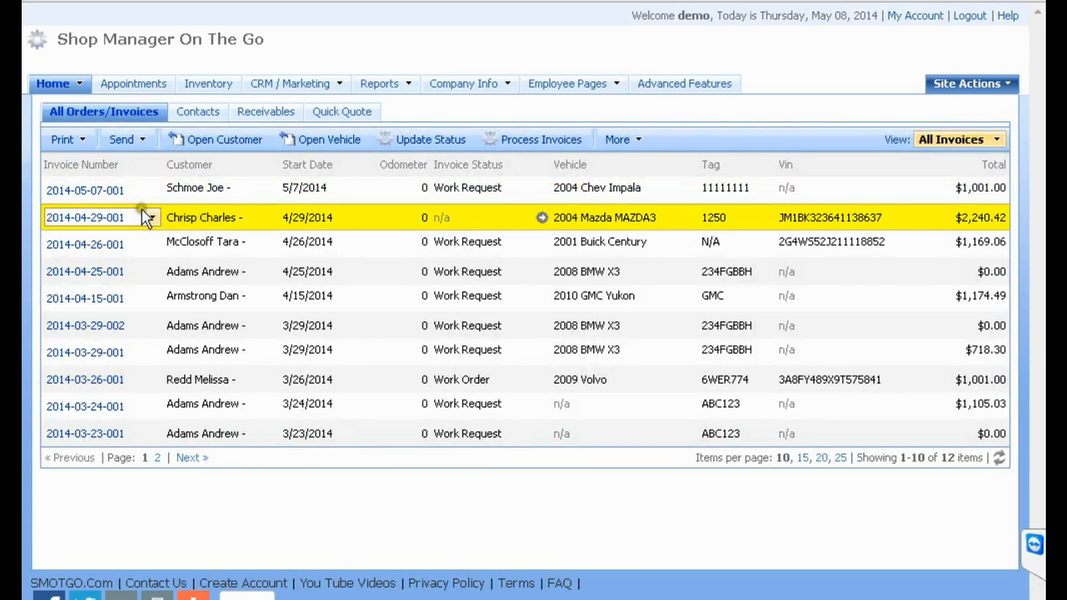
click(149, 217)
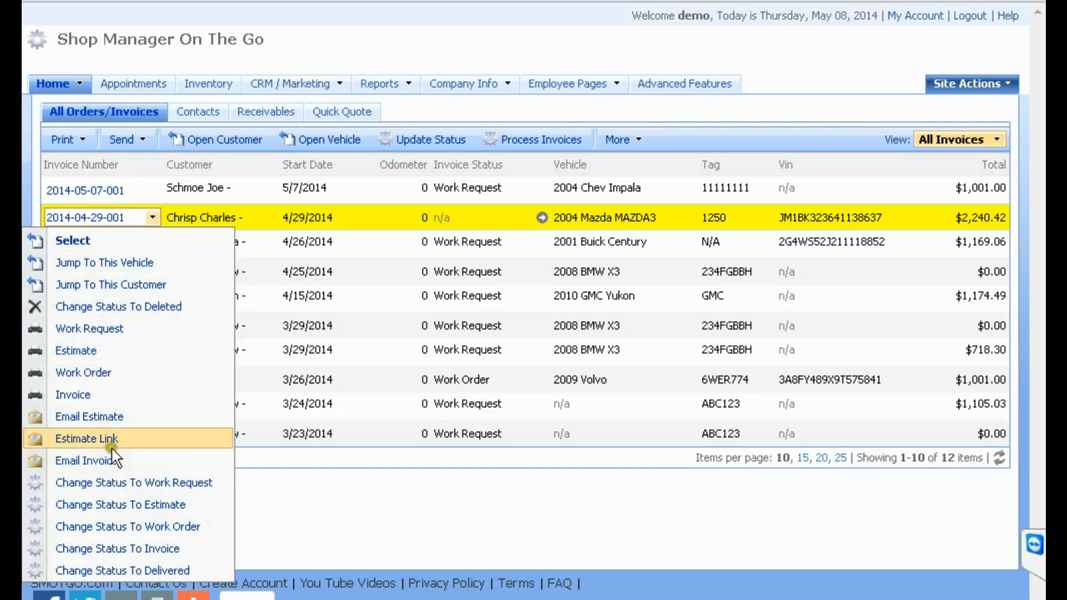
click(85, 395)
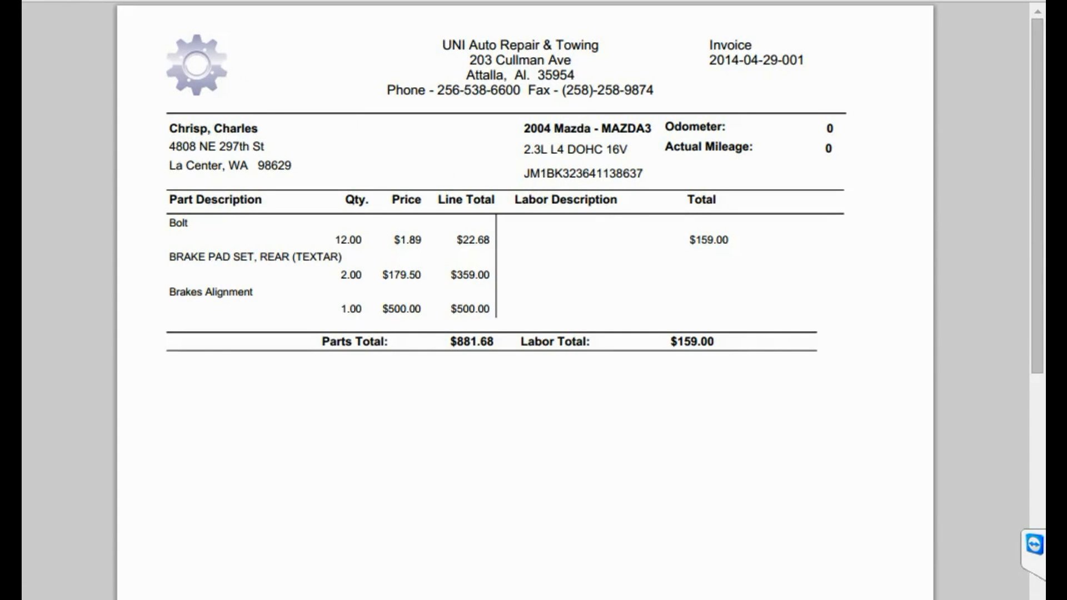
click(66, 1)
Step: Reopen the print options and set the Invoice printout to "The original SMOTGO invoice" in PDF format
mouse_move(72, 83)
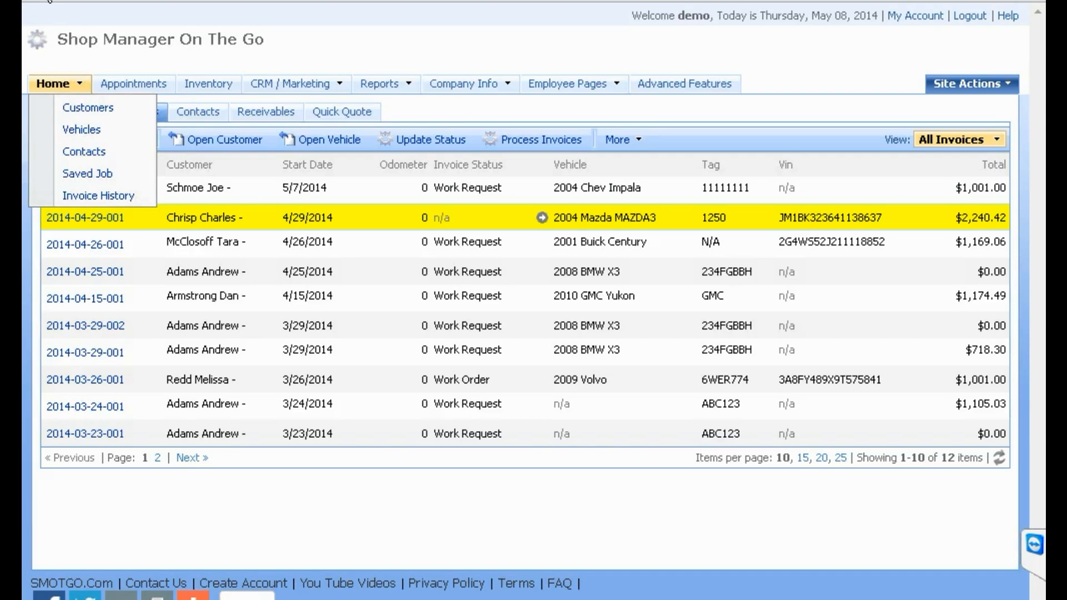
click(44, 0)
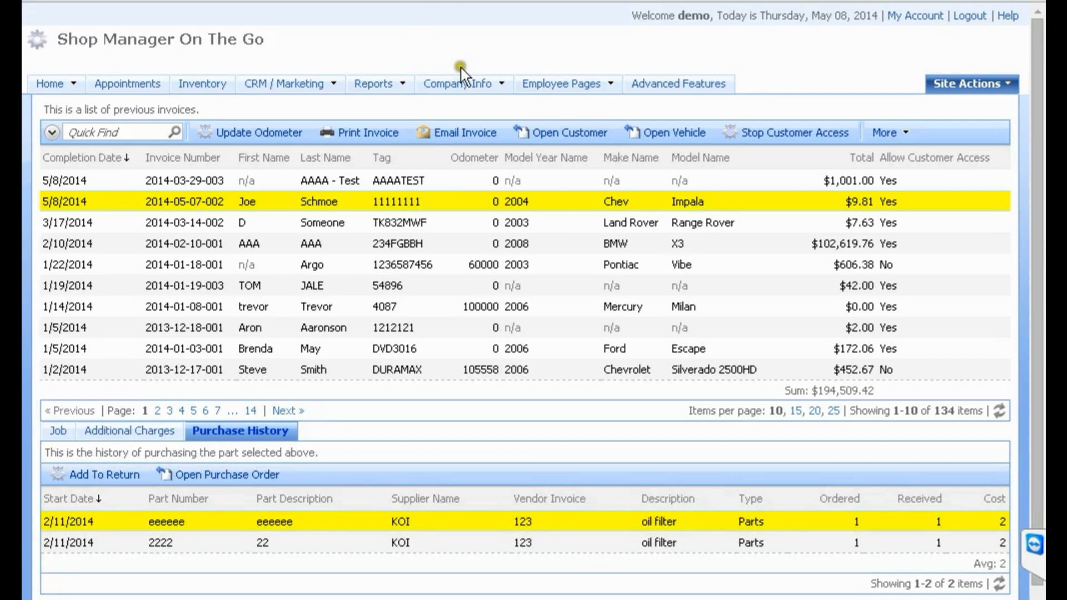
mouse_move(409, 89)
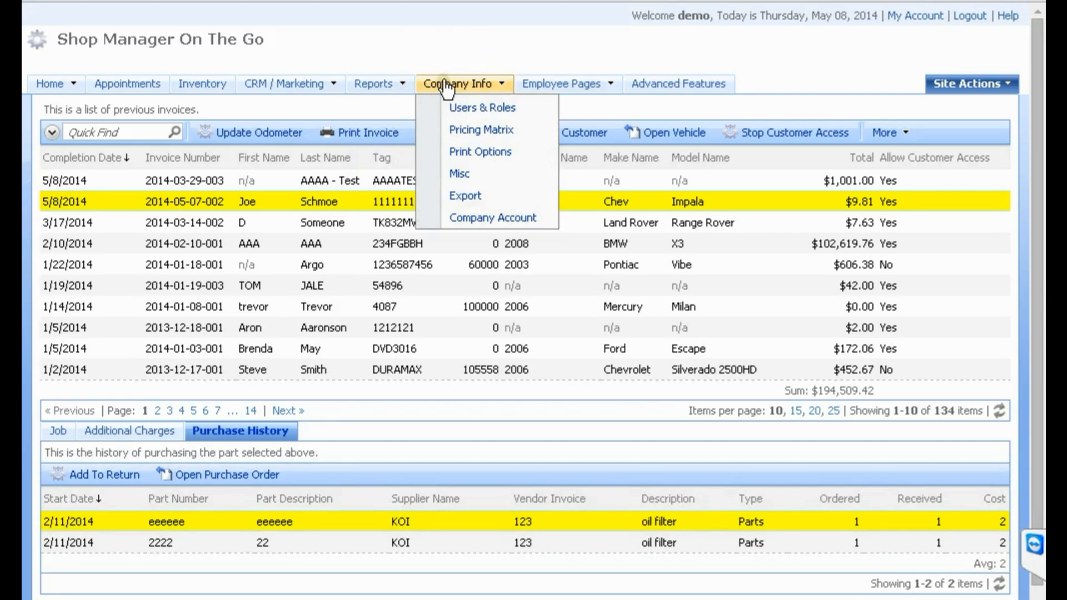
mouse_move(533, 89)
mouse_move(475, 87)
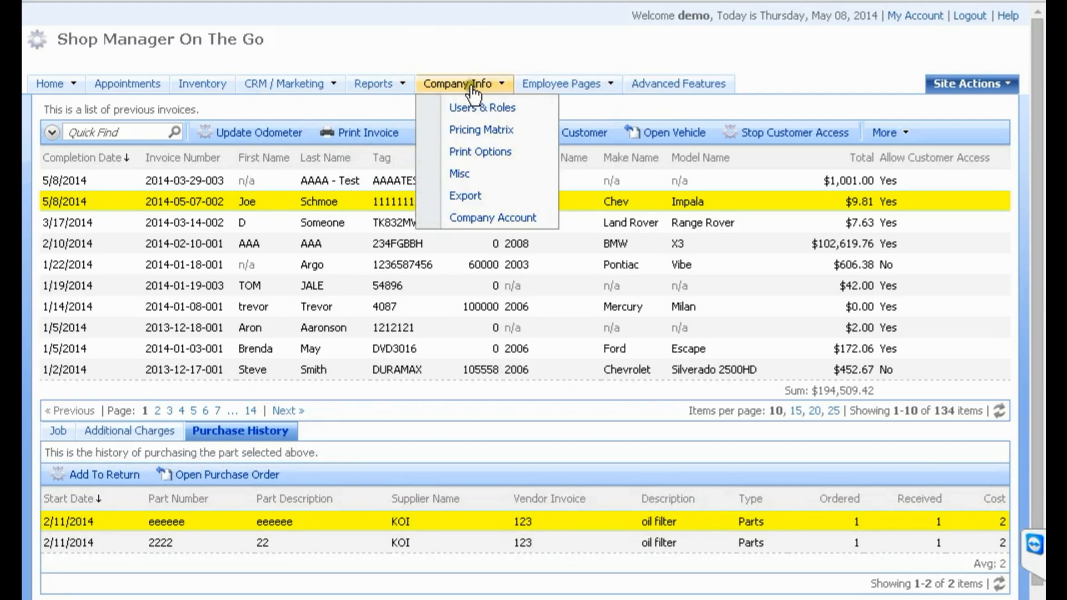
click(481, 155)
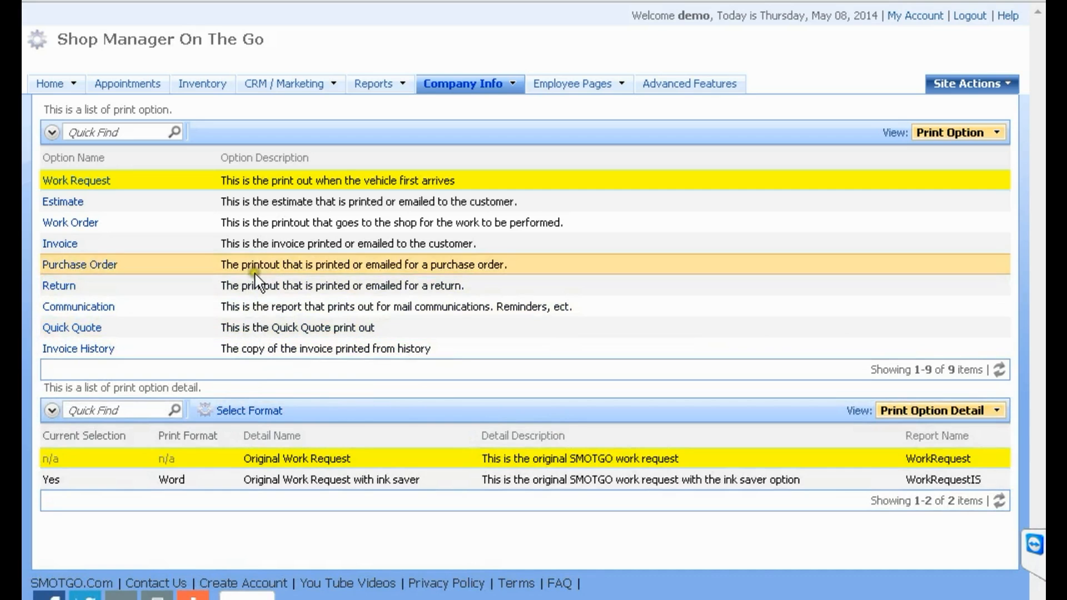
click(258, 244)
click(309, 459)
click(261, 408)
click(520, 310)
click(489, 339)
click(585, 359)
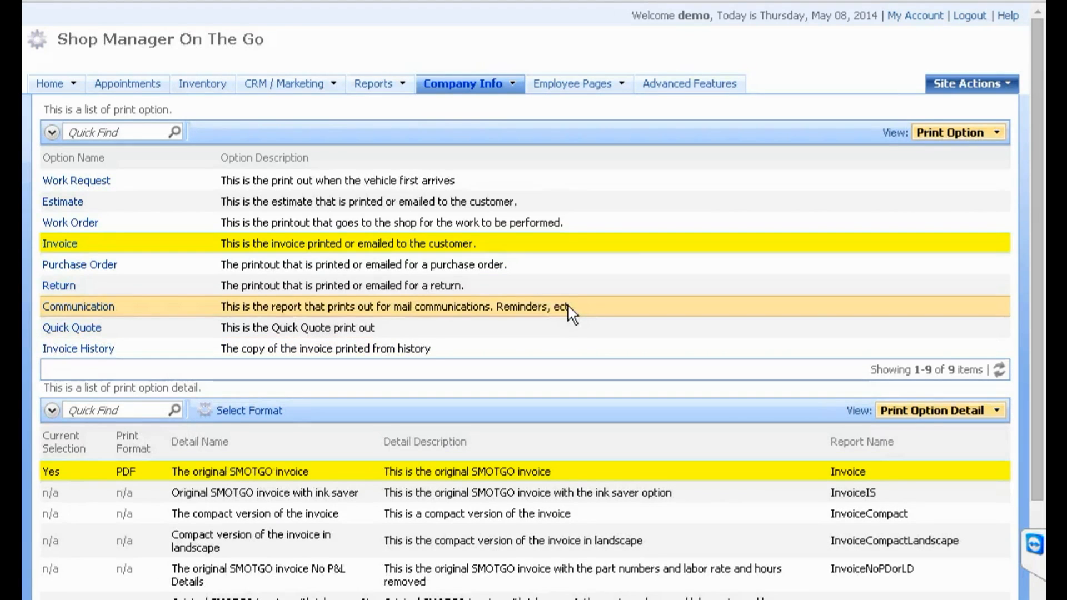